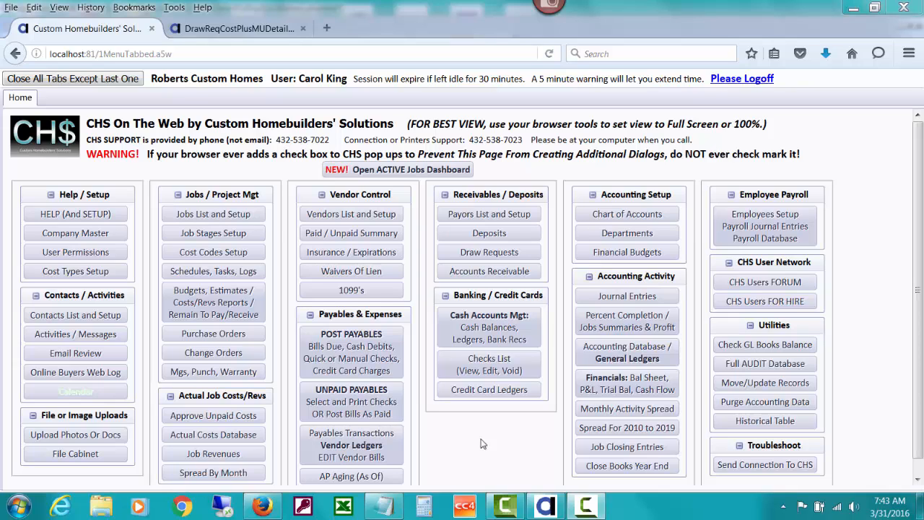
# Open the list of all unpaid payables and look through its records.
pyautogui.click(350, 410)
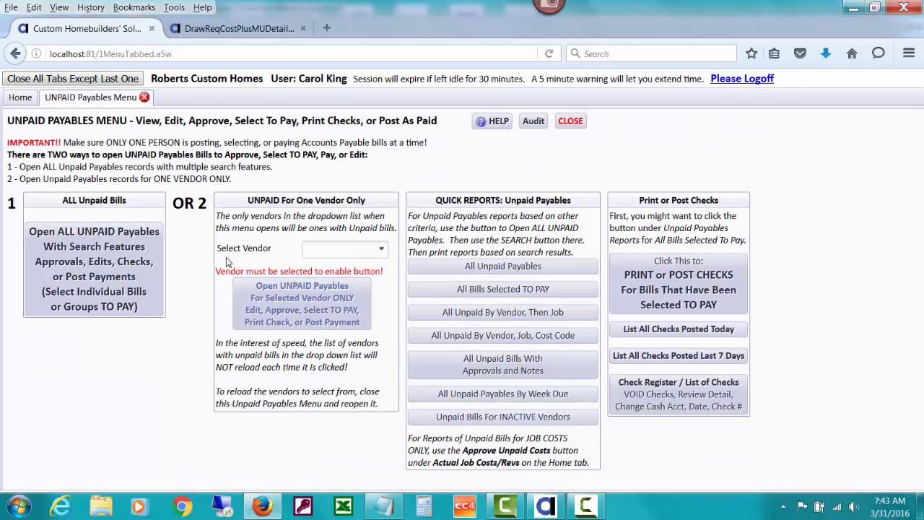
pyautogui.click(134, 283)
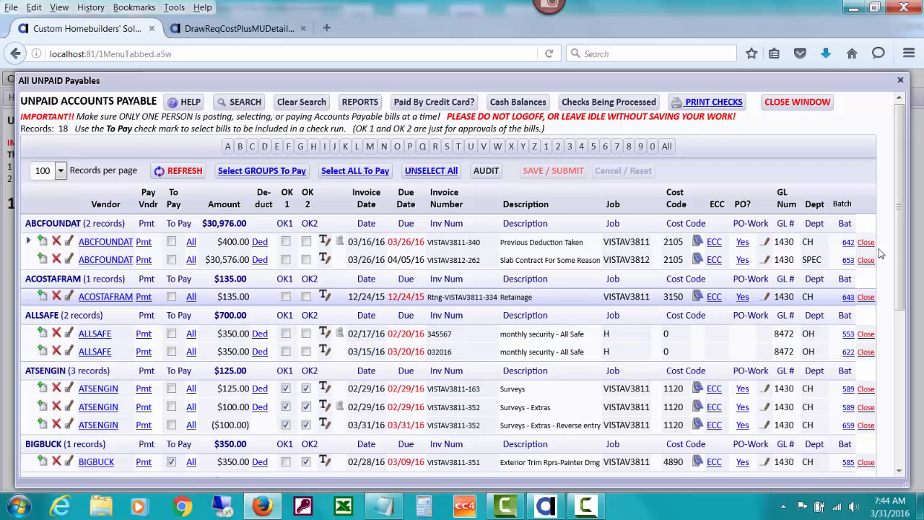
pyautogui.moveTo(901, 244); pyautogui.dragTo(901, 324)
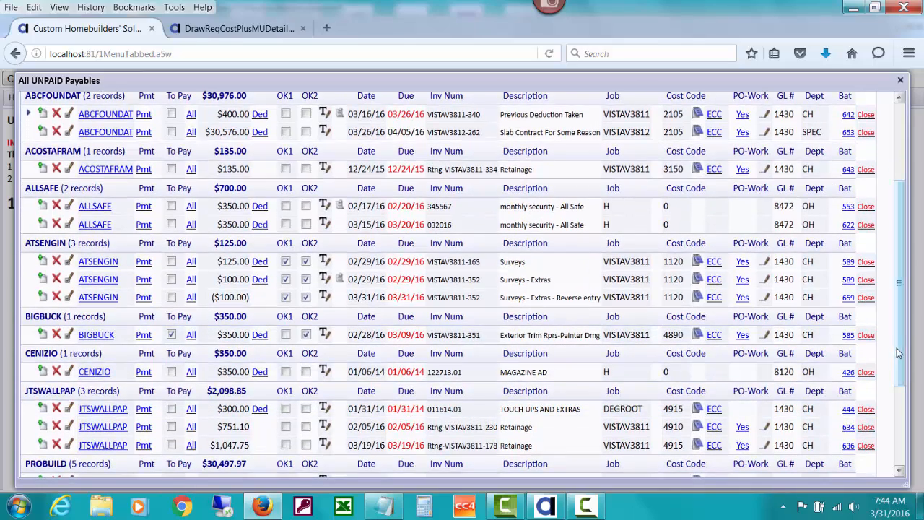
pyautogui.moveTo(901, 351); pyautogui.dragTo(901, 277)
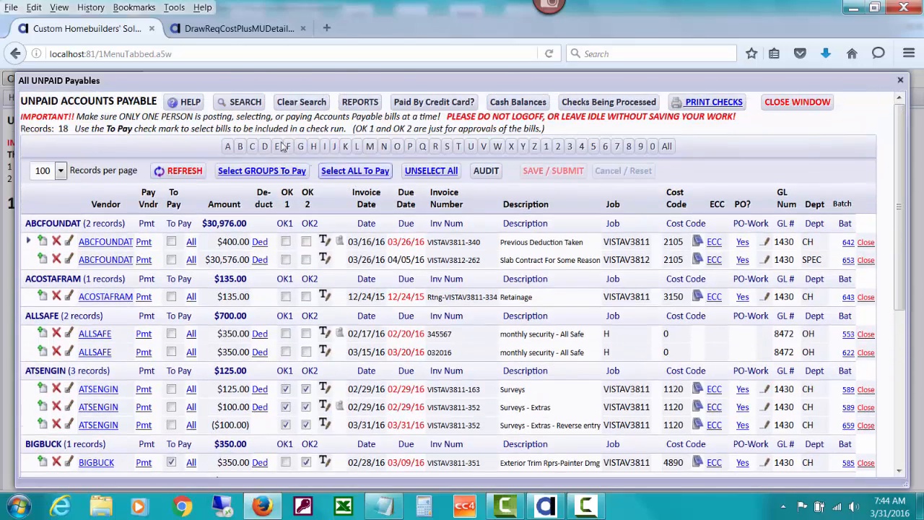
# Search the unpaid payables for bills with invoice dates up to 12/31/2014.
pyautogui.click(244, 104)
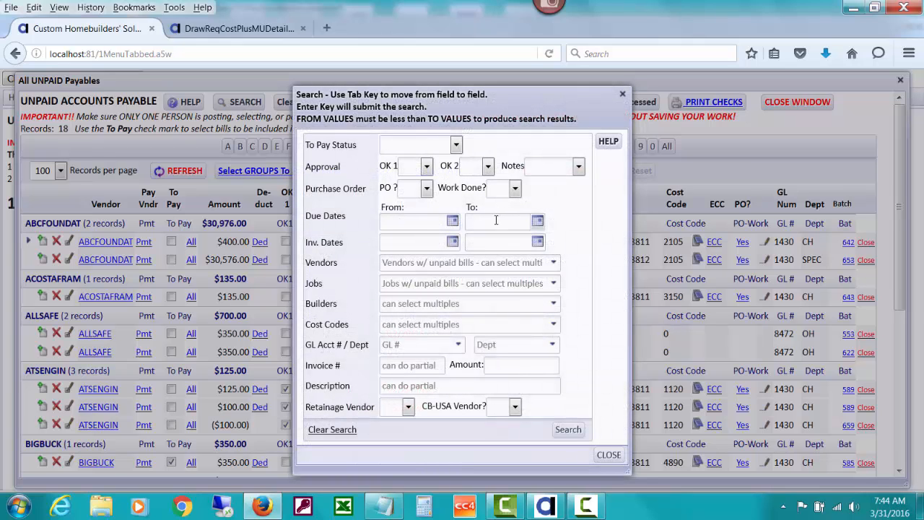
pyautogui.click(495, 242)
pyautogui.write('12/31/20')
pyautogui.press('BackSpace')
pyautogui.press('BackSpace')
pyautogui.write('14')
pyautogui.click(568, 430)
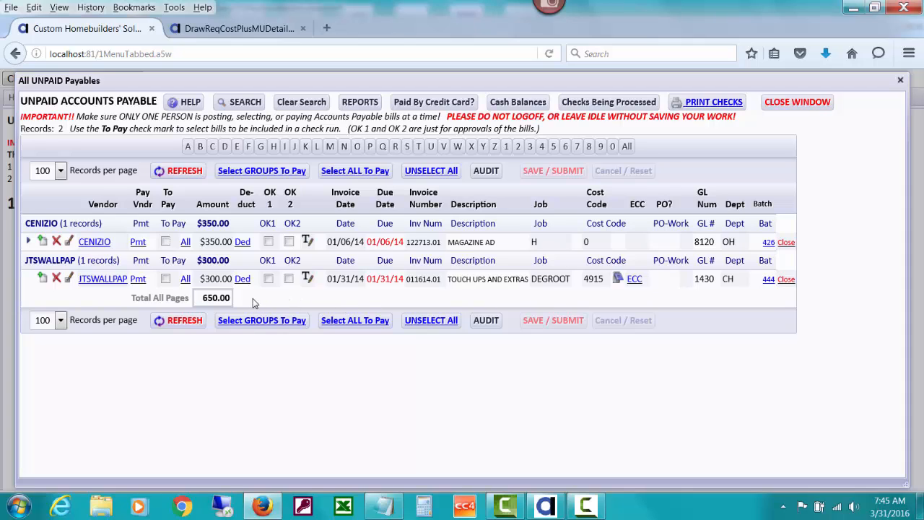
# Try to delete the JTSWALLPAP touch-ups bill and the CENIZIO magazine ad bill.
pyautogui.click(57, 278)
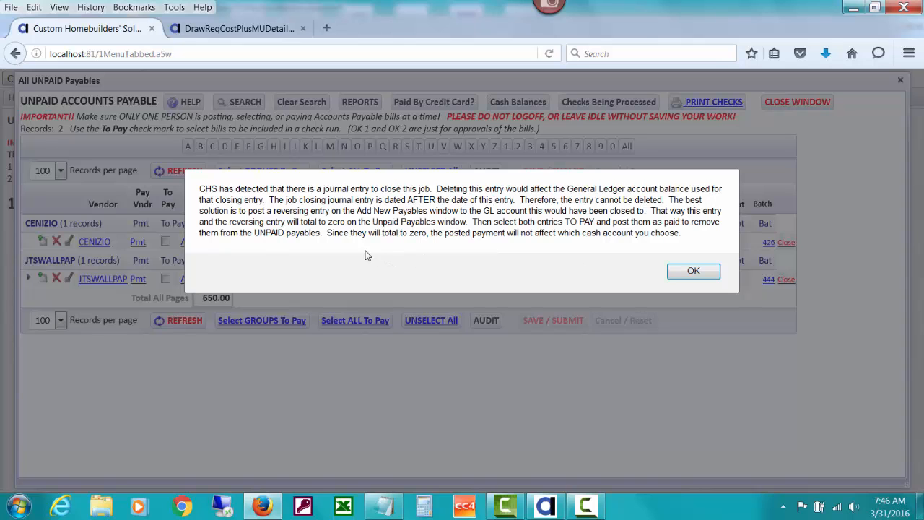
pyautogui.click(692, 270)
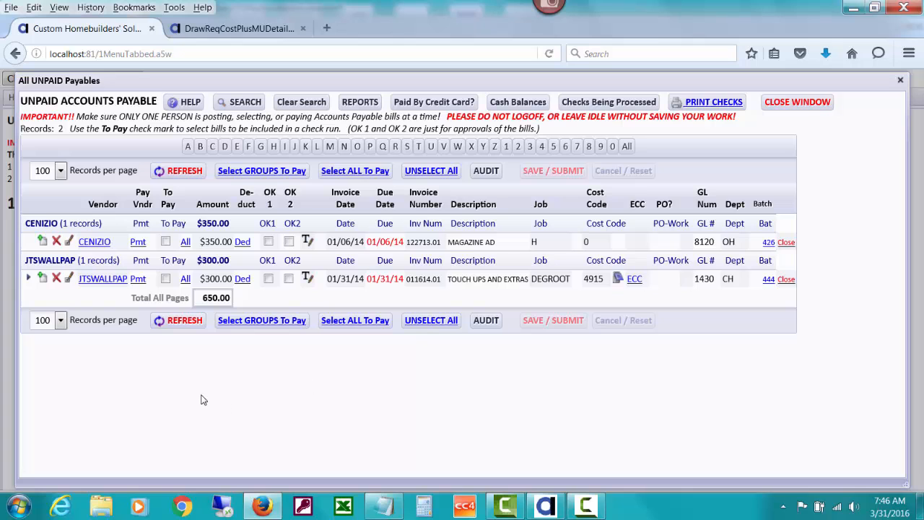
pyautogui.click(57, 241)
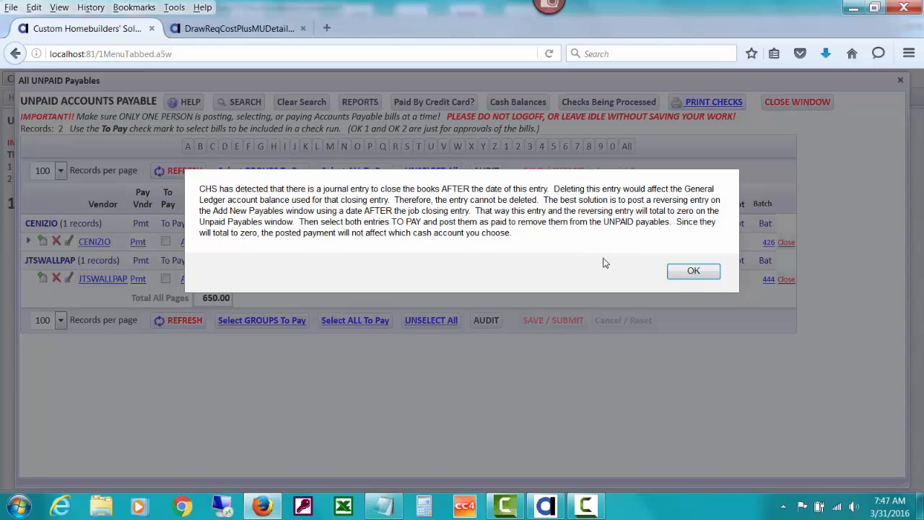
pyautogui.click(691, 272)
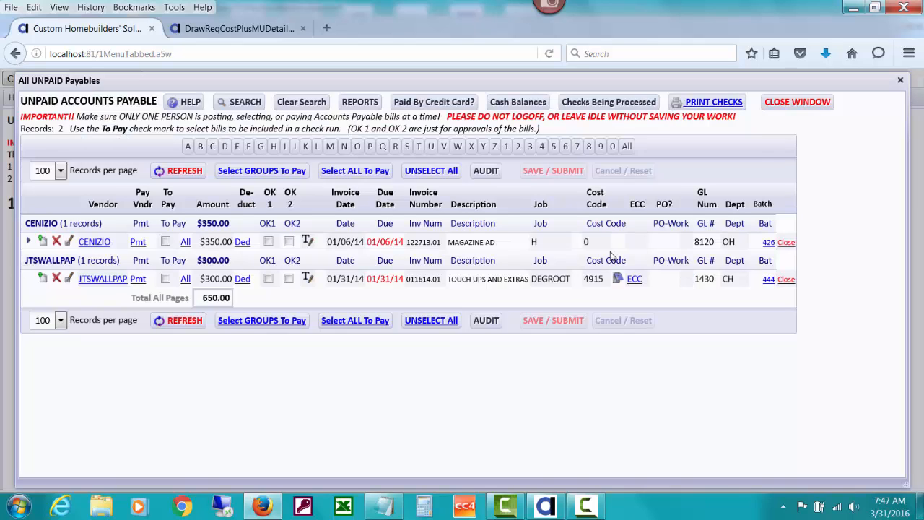
# Run the Unpaid Bills By Vendor, No Job Groups report and export it to a PDF opened in Adobe Acrobat.
pyautogui.click(360, 105)
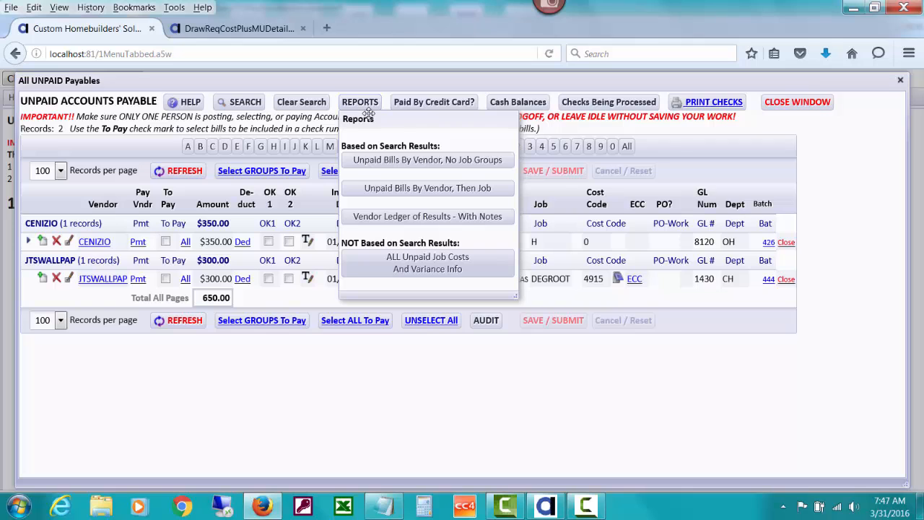
pyautogui.click(431, 160)
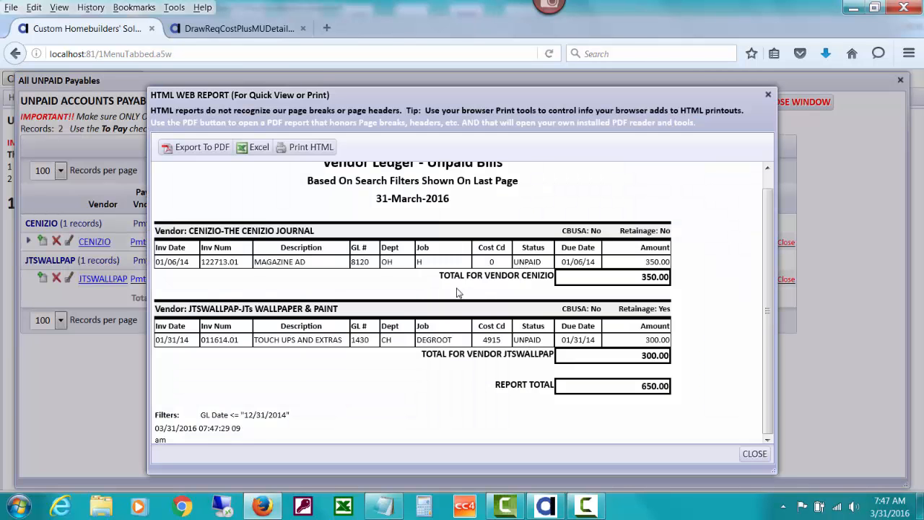
pyautogui.click(205, 152)
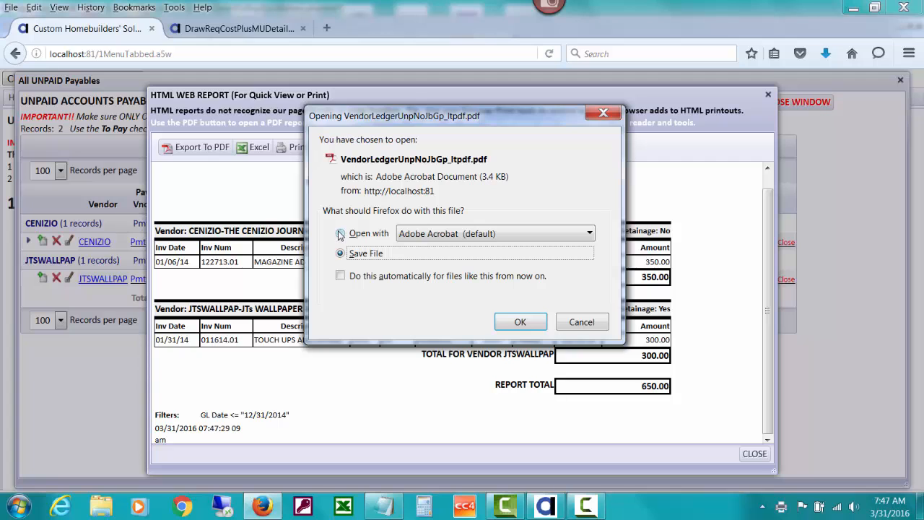
pyautogui.click(340, 234)
pyautogui.click(522, 322)
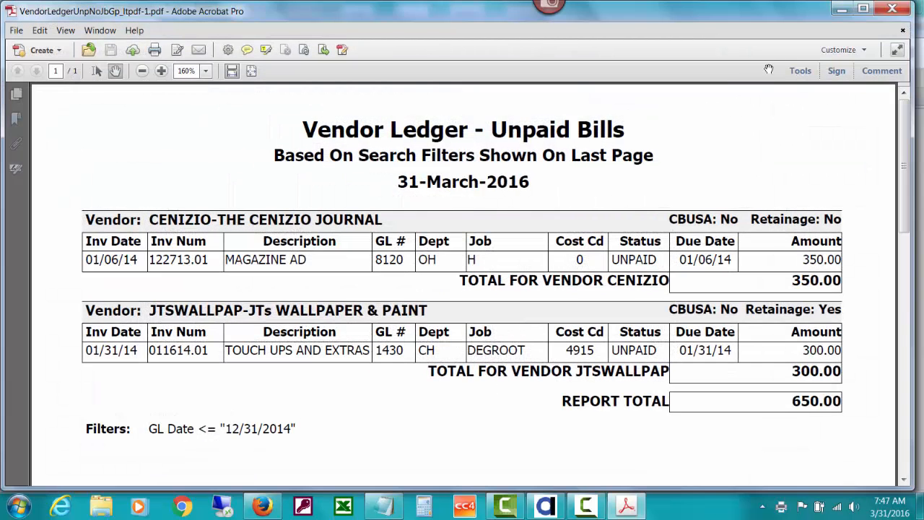
pyautogui.click(840, 13)
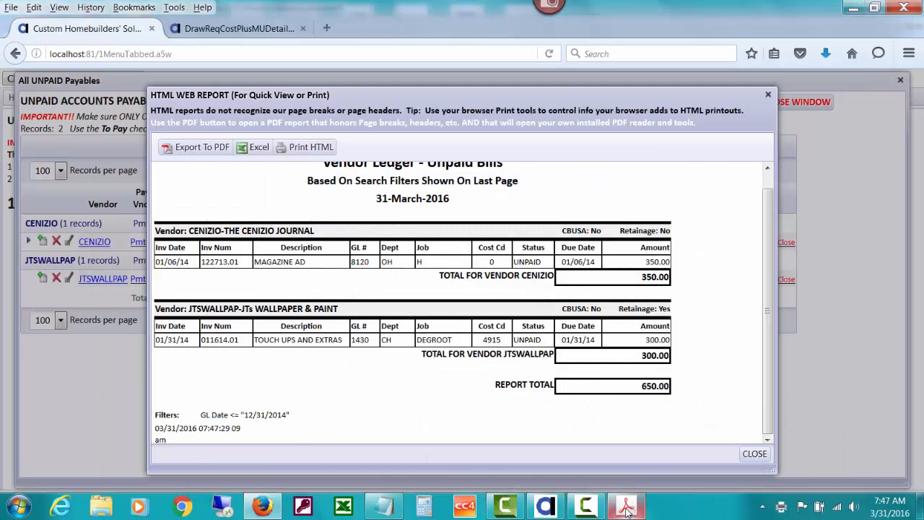
pyautogui.click(754, 454)
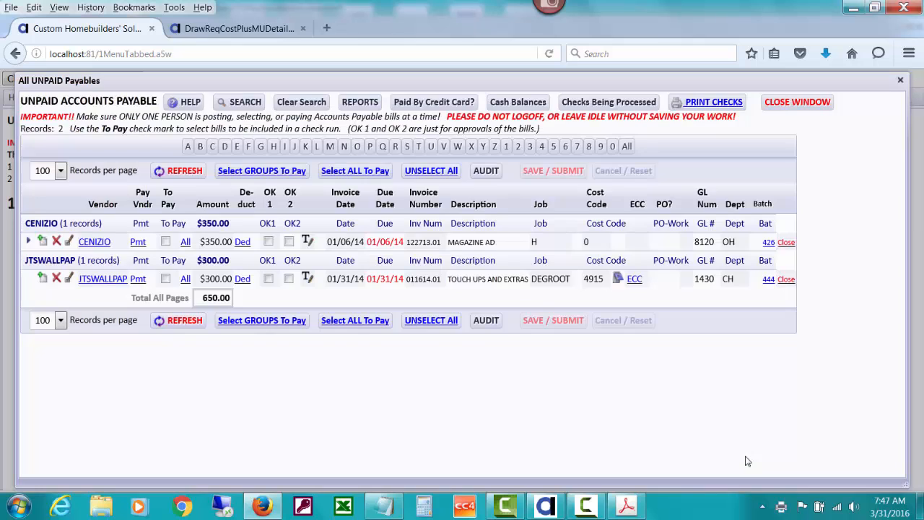
# Close the unpaid payables list and open the window for posting new payables records.
pyautogui.click(781, 103)
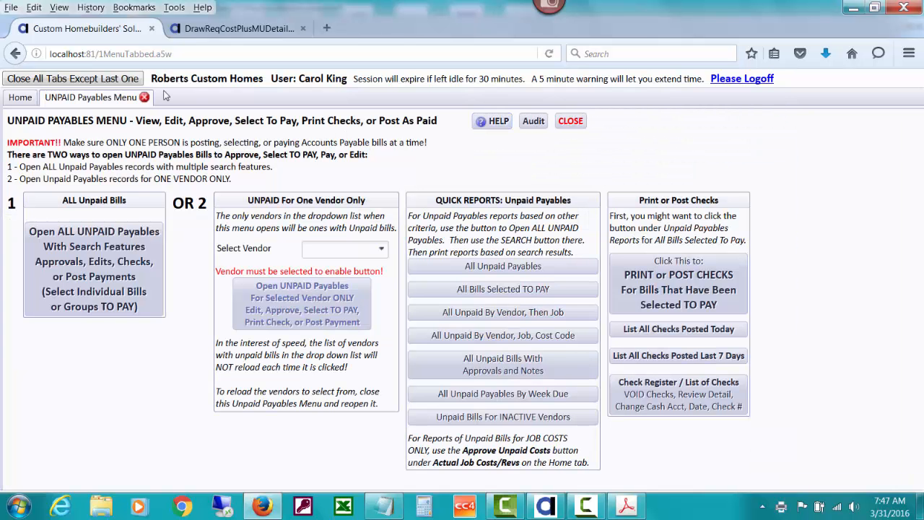
pyautogui.click(21, 98)
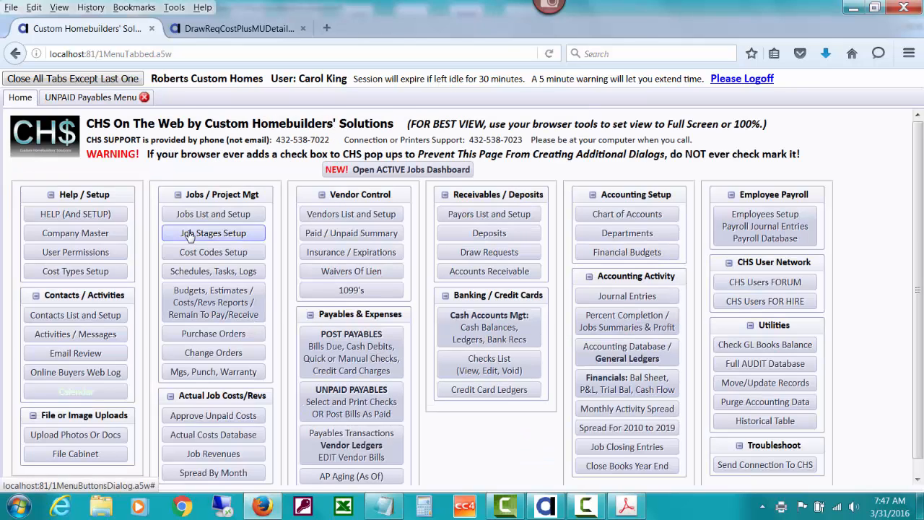
pyautogui.click(387, 359)
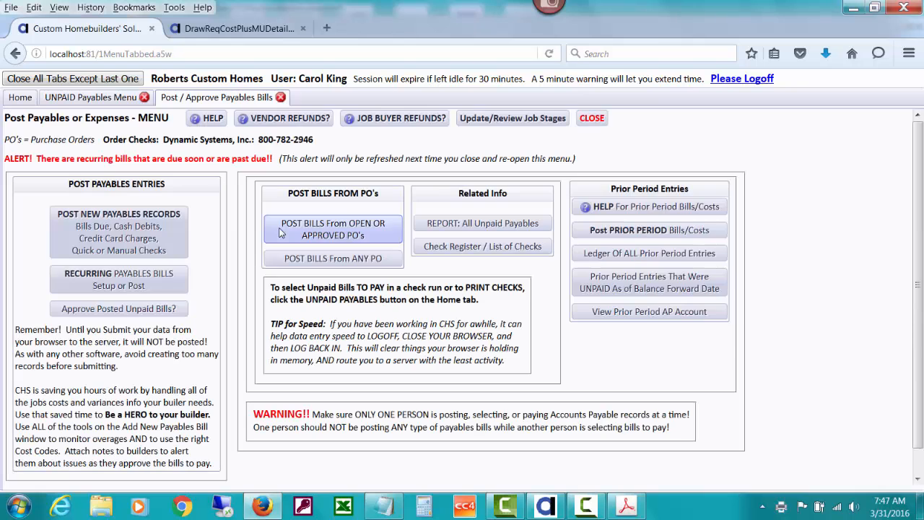
pyautogui.click(166, 209)
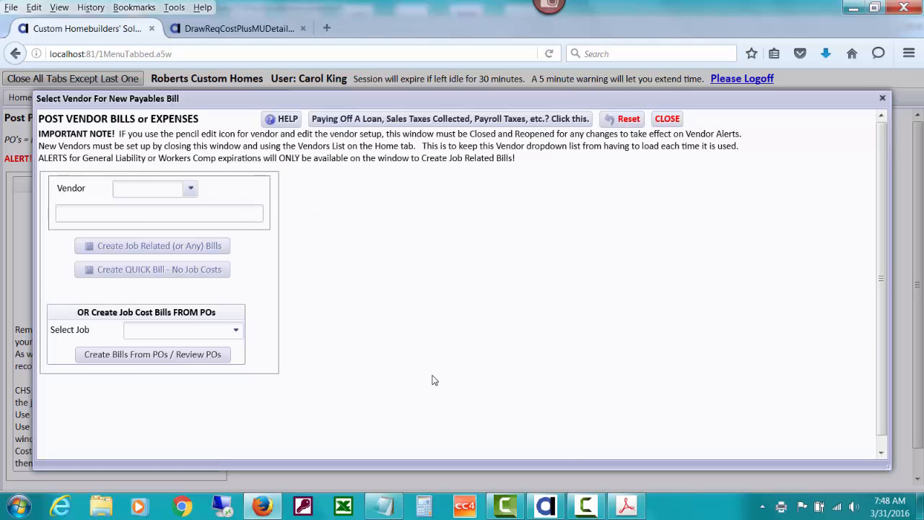
# Consult the unpaid bills PDF, then start a quick bill without job costs for vendor CENIZIO.
pyautogui.click(625, 507)
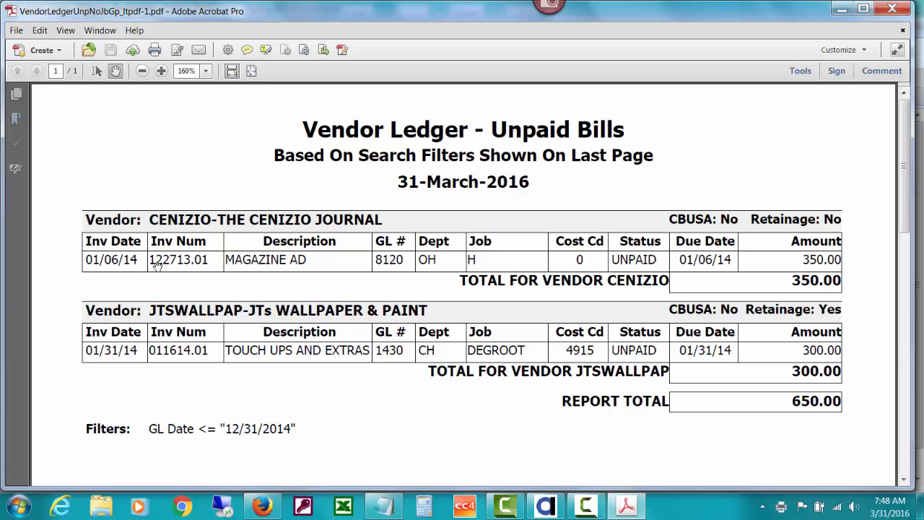
pyautogui.click(841, 12)
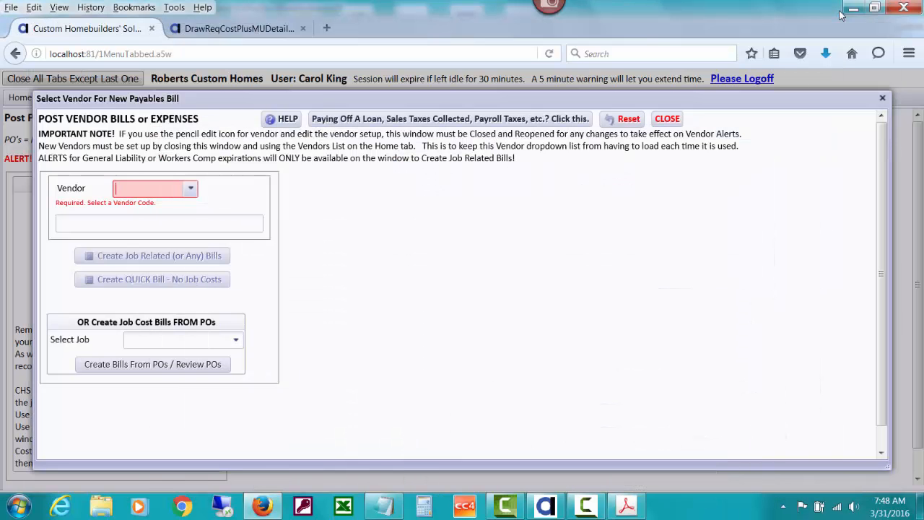
pyautogui.click(171, 189)
pyautogui.write('cen')
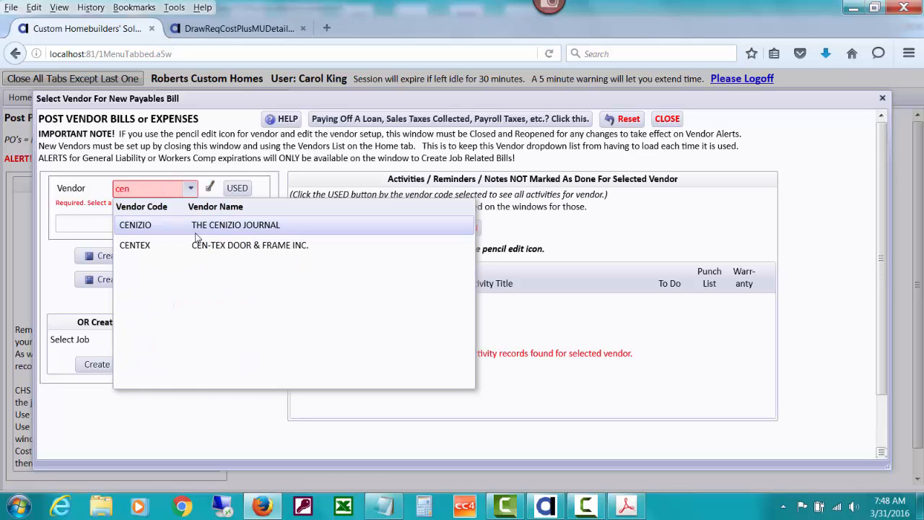
pyautogui.click(193, 231)
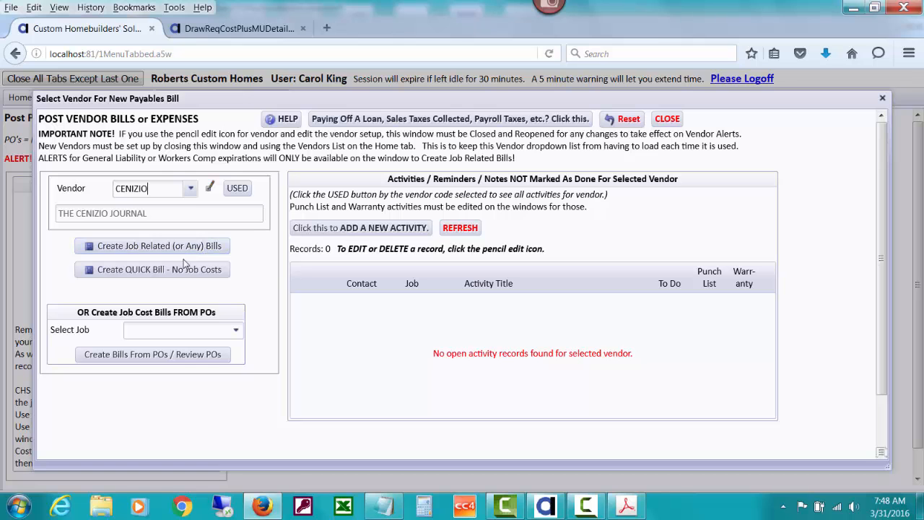
pyautogui.click(182, 269)
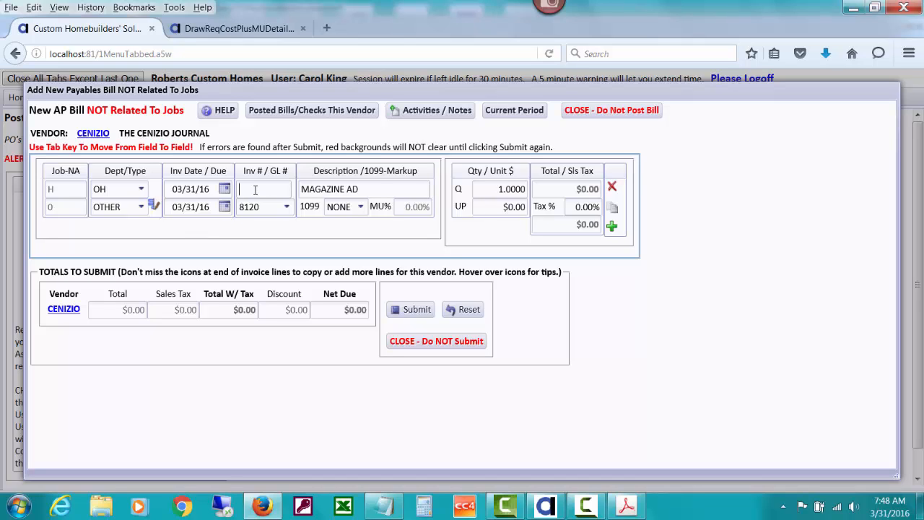
# Enter REVERSE as the bill's invoice number and Cenizo-ReverseUnpaid2014Exp as its description.
pyautogui.write('REVERSE')
pyautogui.press('Tab')
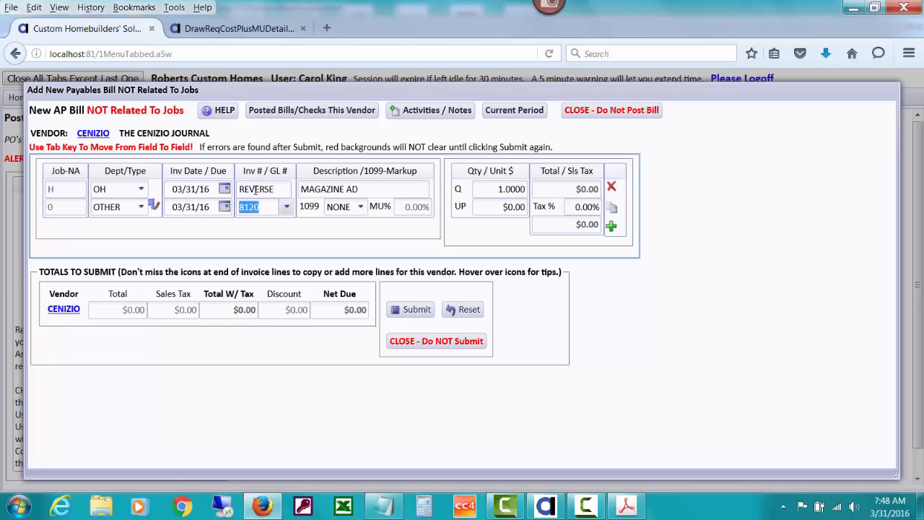
pyautogui.click(361, 188)
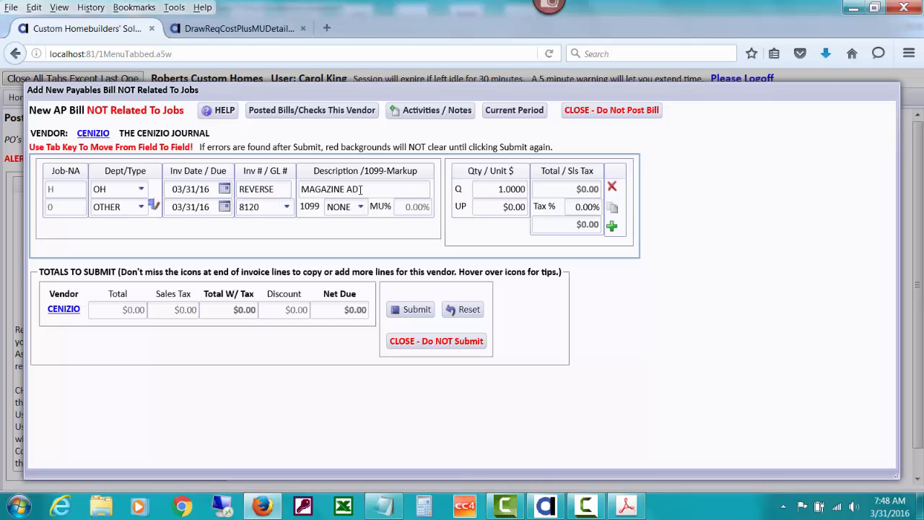
pyautogui.moveTo(361, 188); pyautogui.dragTo(294, 189)
pyautogui.write('Cen')
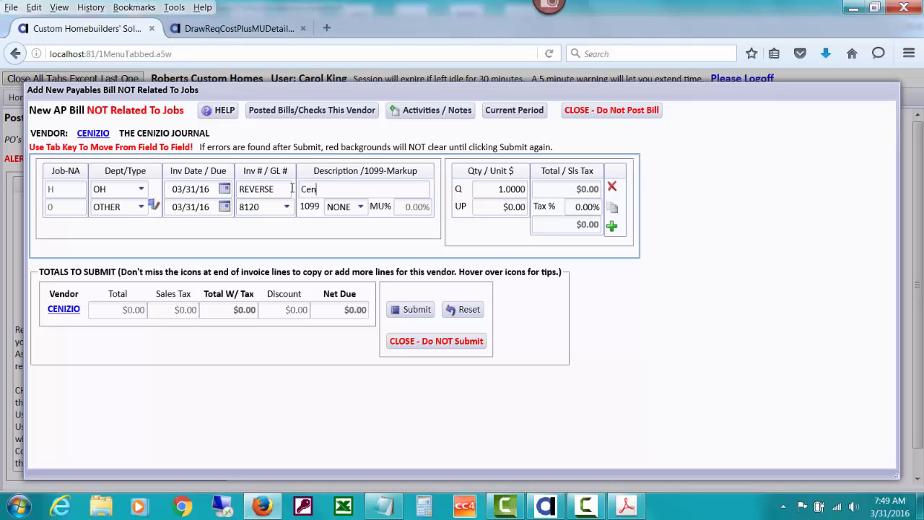
pyautogui.write('izo-ReverseUnpaid20')
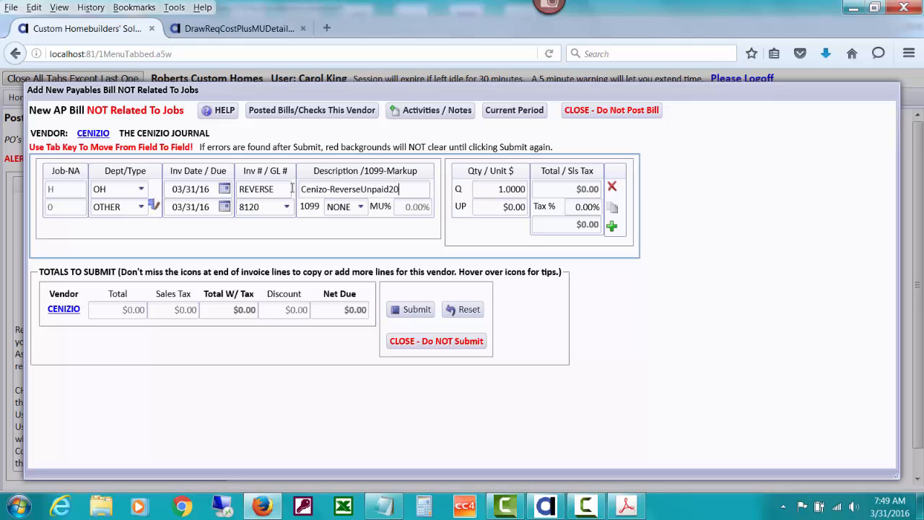
pyautogui.write('14Exp')
pyautogui.press('Tab')
# Check the original amount in the PDF, set the unit price to -350, and post the bill as unpaid to pay later.
pyautogui.press('Tab')
pyautogui.press('Tab')
pyautogui.click(621, 509)
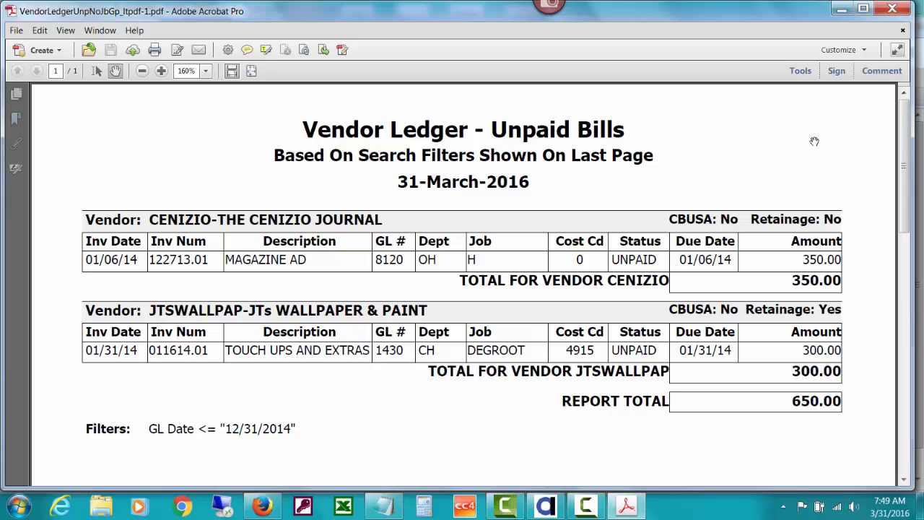
pyautogui.click(840, 12)
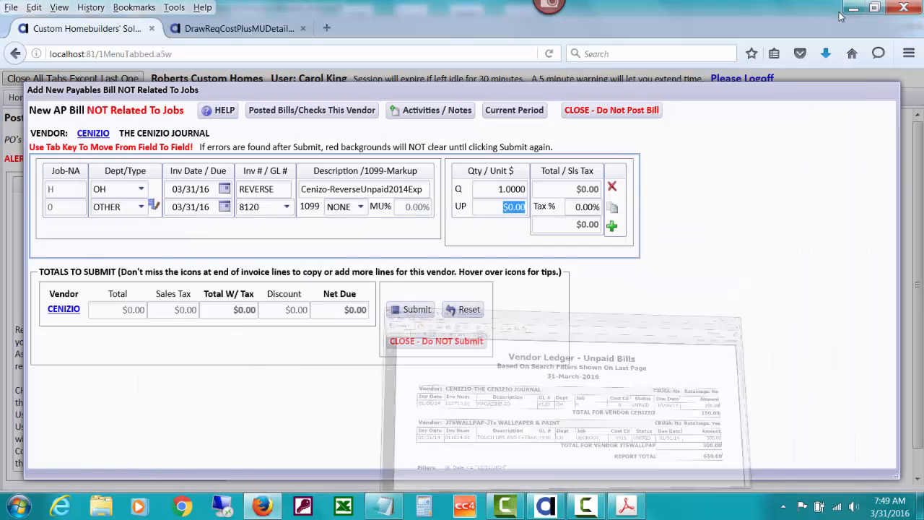
pyautogui.write('-350')
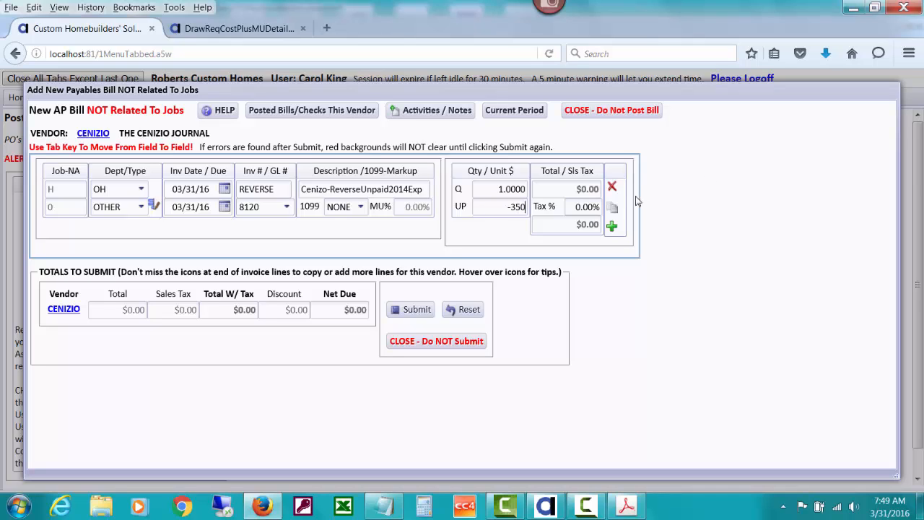
pyautogui.press('Tab')
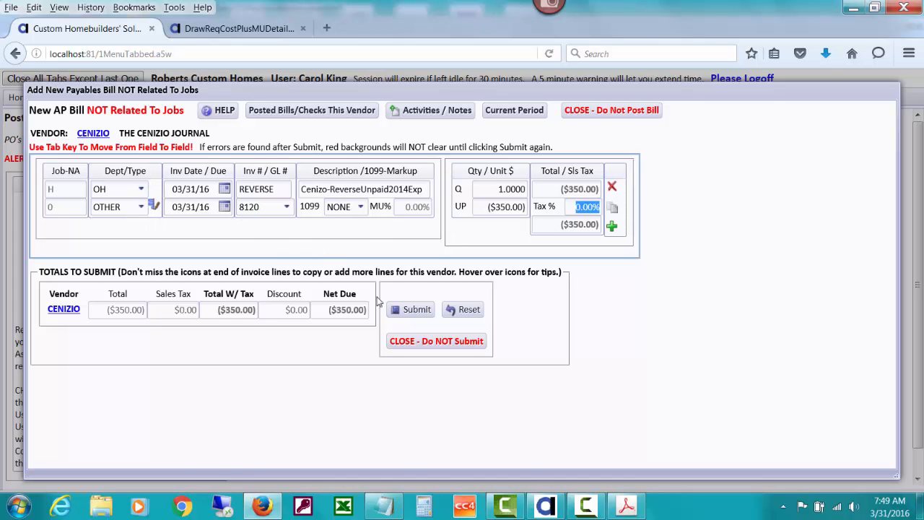
pyautogui.click(409, 309)
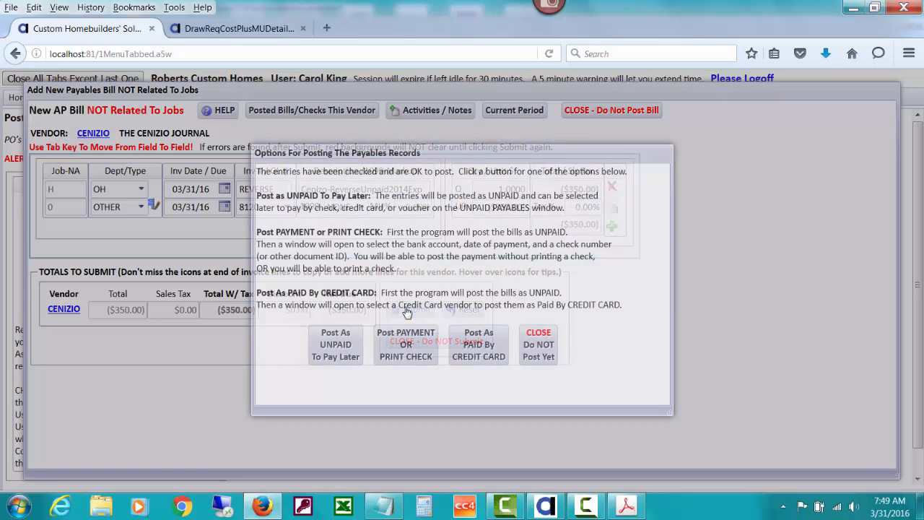
pyautogui.click(336, 345)
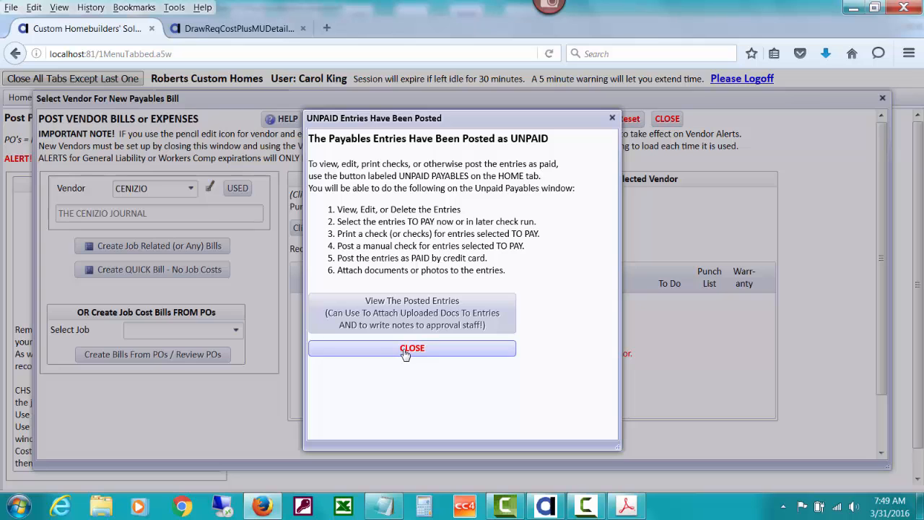
# Consult the unpaid bills PDF for the next bill, then start a job-related bill for vendor JTSWALLPAP.
pyautogui.click(405, 350)
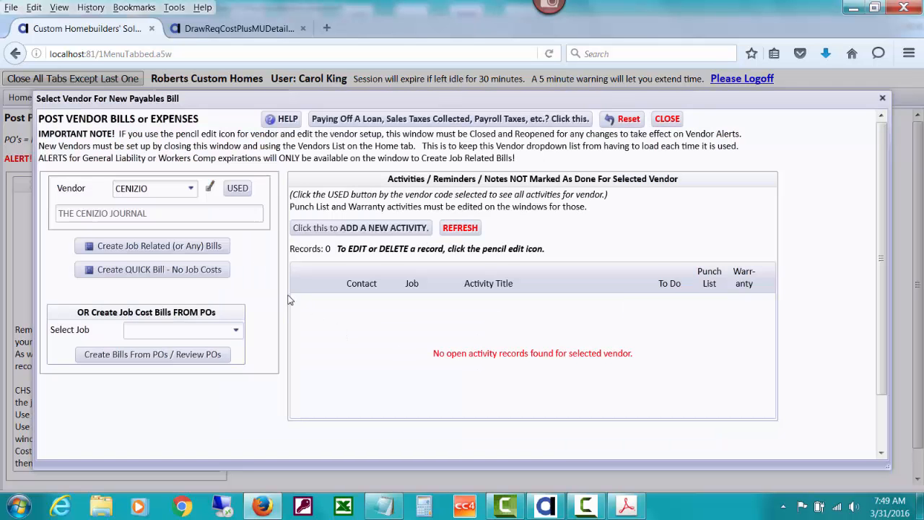
pyautogui.click(625, 506)
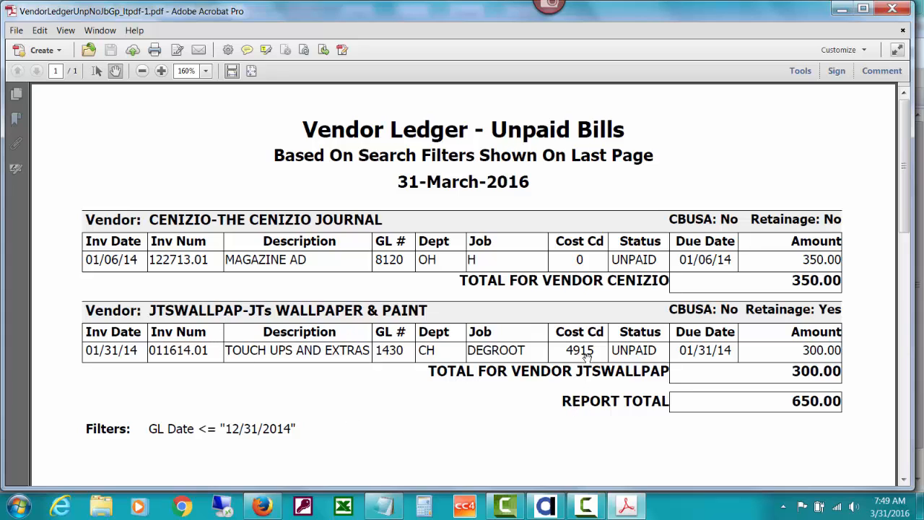
pyautogui.click(841, 10)
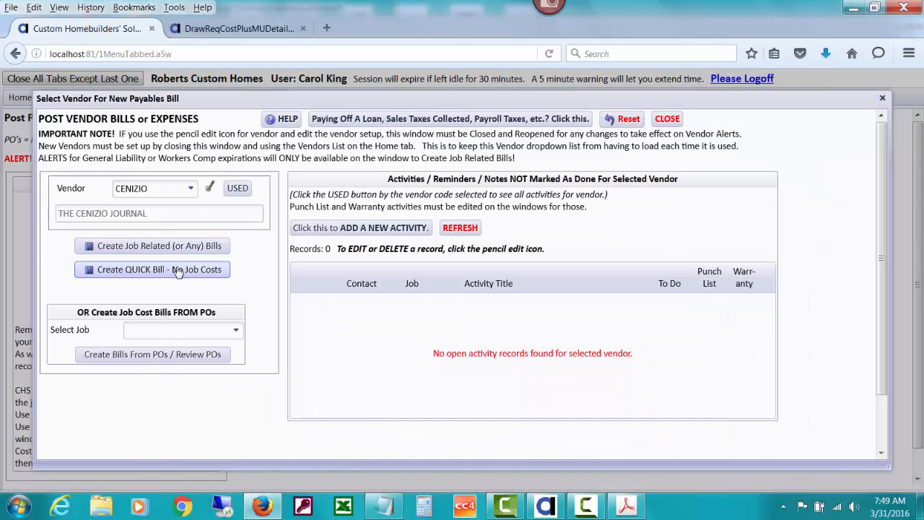
pyautogui.click(156, 190)
pyautogui.write('jt')
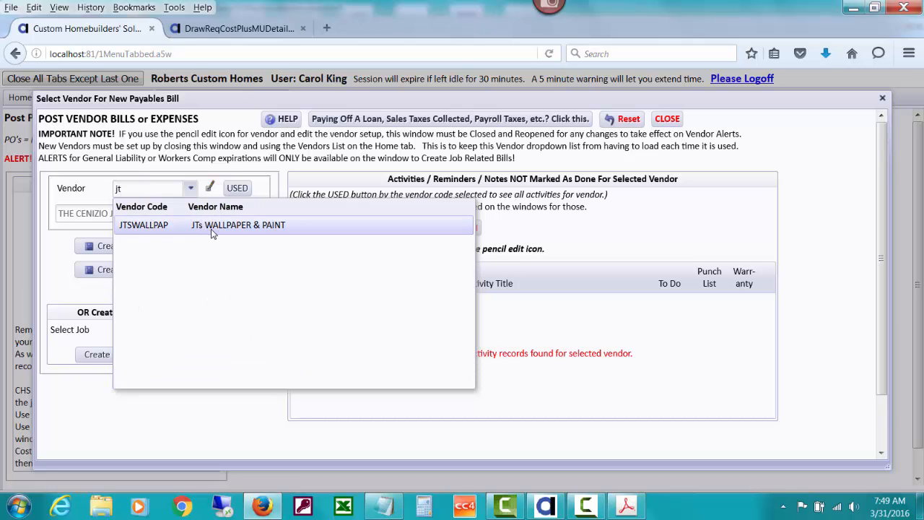
pyautogui.click(212, 228)
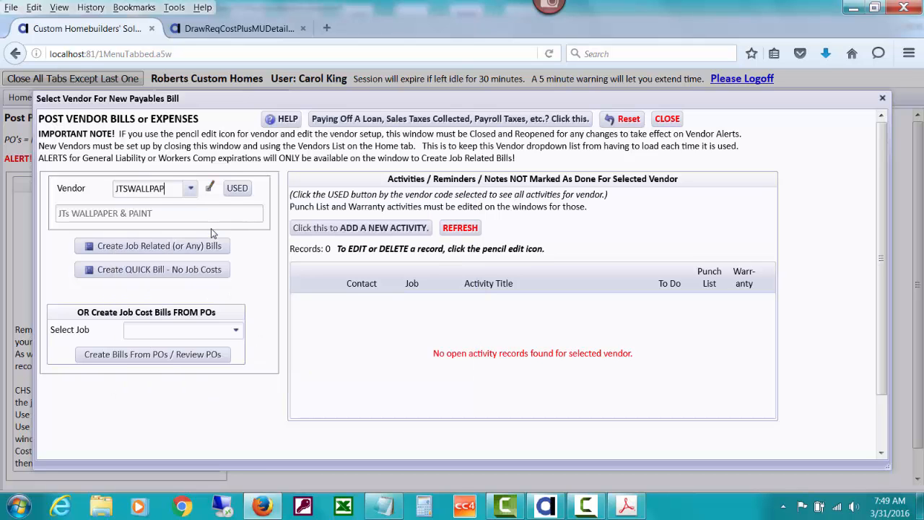
pyautogui.click(167, 246)
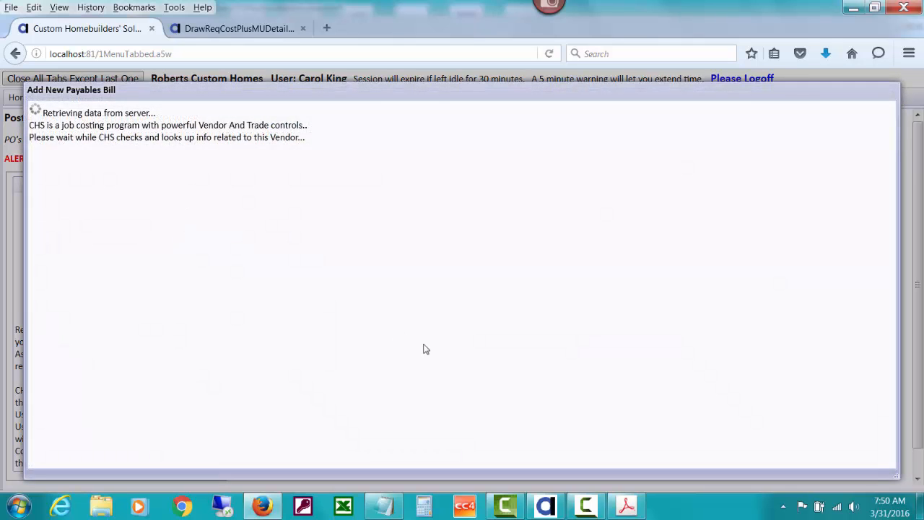
# Leave the vendor alerts without taking deductions and set the bill's job to the one listed for this vendor in the unpaid bills PDF.
pyautogui.click(627, 505)
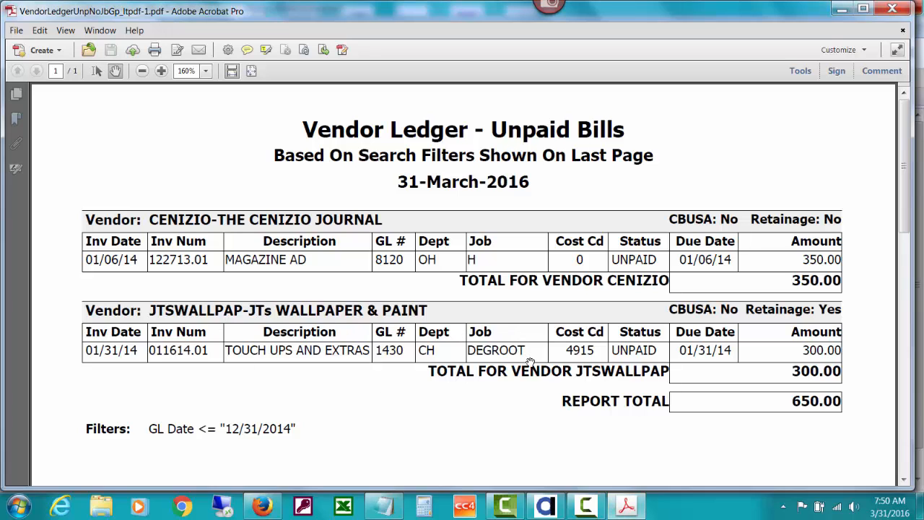
pyautogui.click(841, 11)
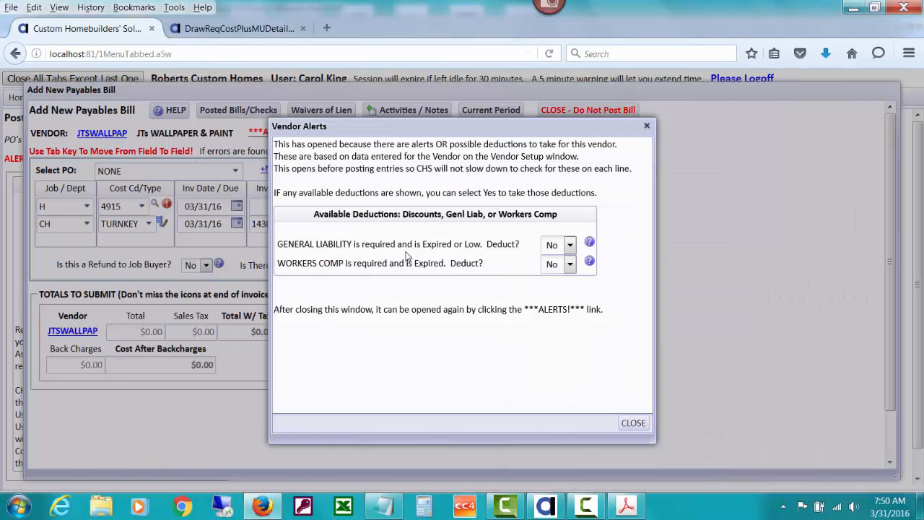
pyautogui.click(627, 423)
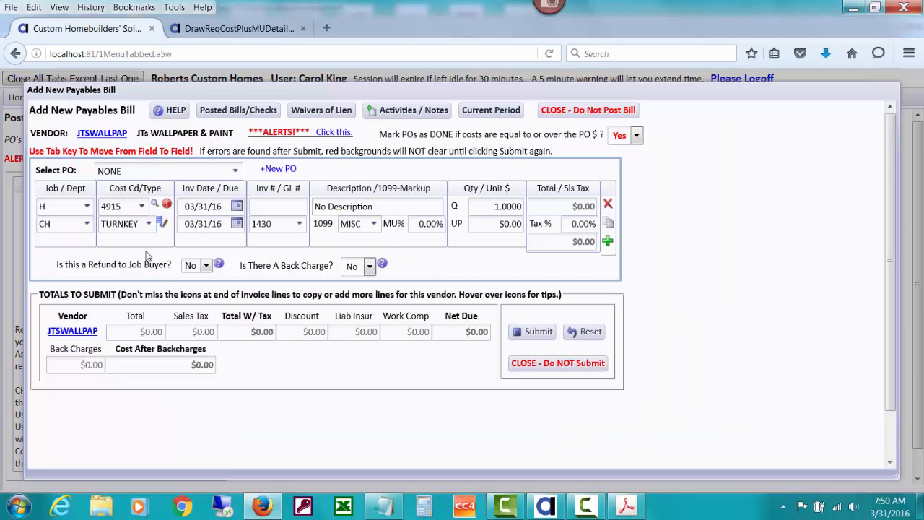
pyautogui.click(53, 205)
pyautogui.write('de')
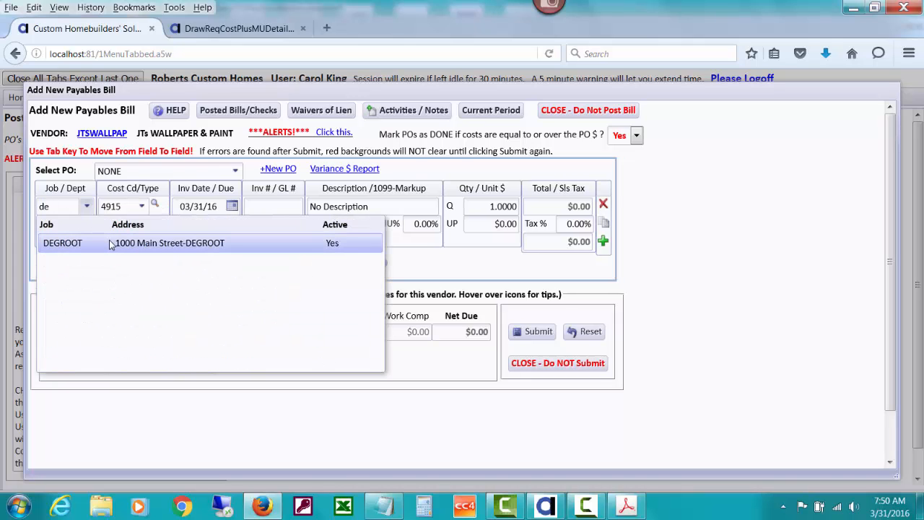
pyautogui.click(111, 245)
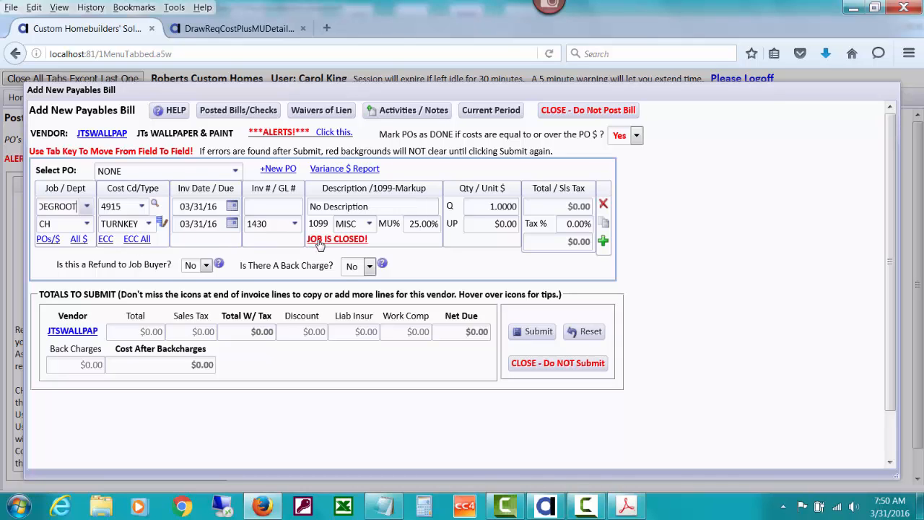
# Read the closed-job alert on the bill line and dismiss its message.
pyautogui.moveTo(320, 244)
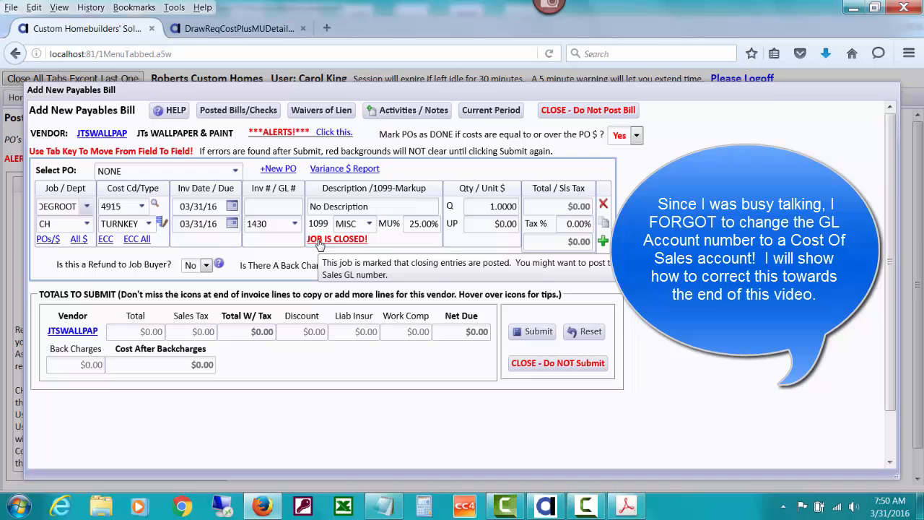
pyautogui.click(320, 243)
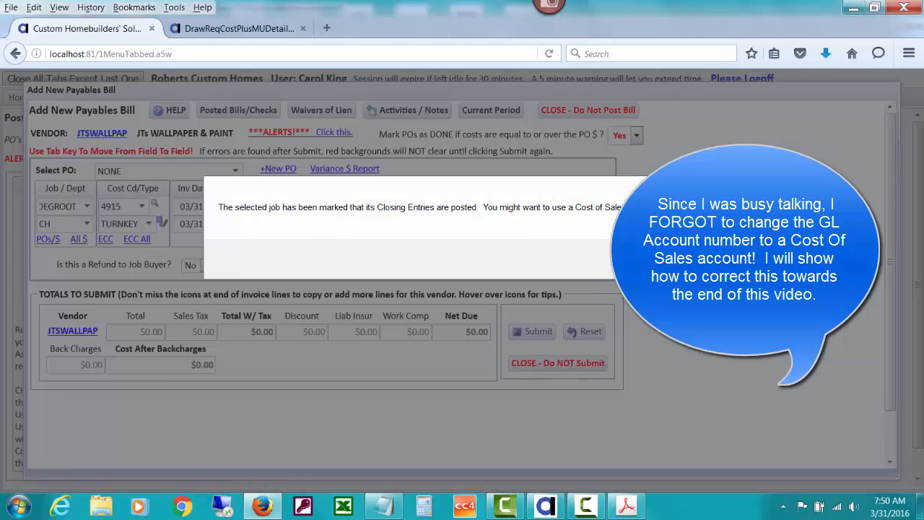
pyautogui.click(678, 260)
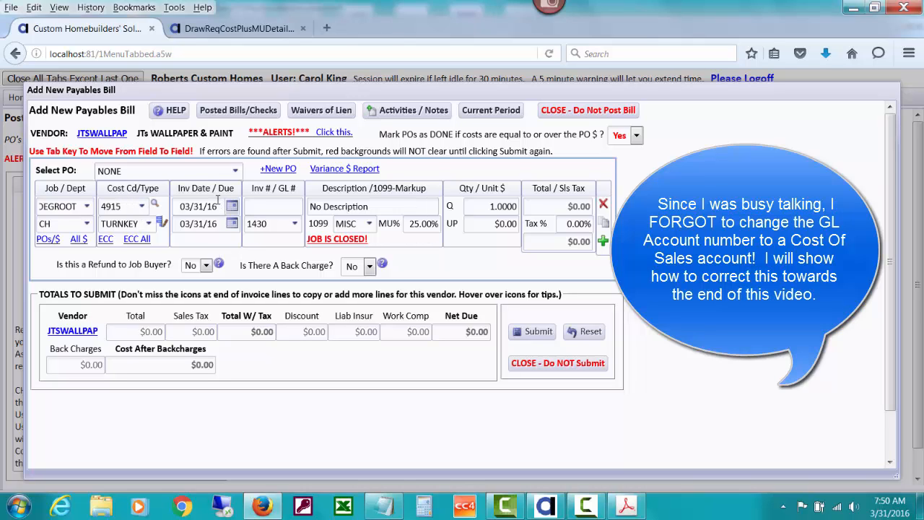
# Look up the original invoice number in the PDF and enter it with an R suffix as 011614.01R, accepting the duplicate alert.
pyautogui.click(626, 504)
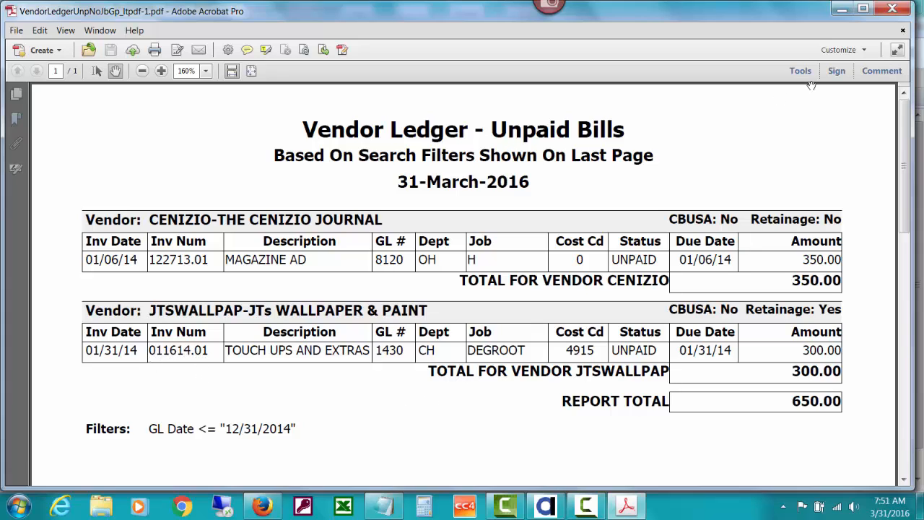
pyautogui.click(842, 9)
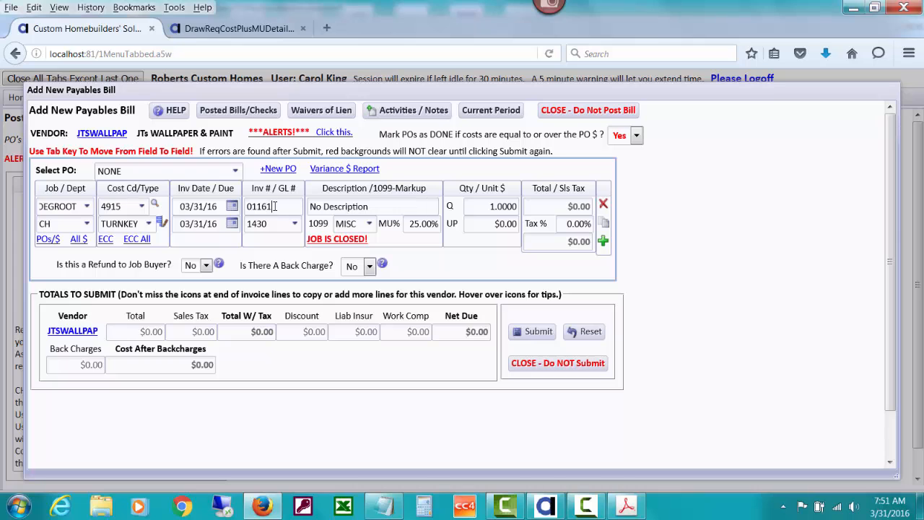
pyautogui.write('.01')
pyautogui.press('Tab')
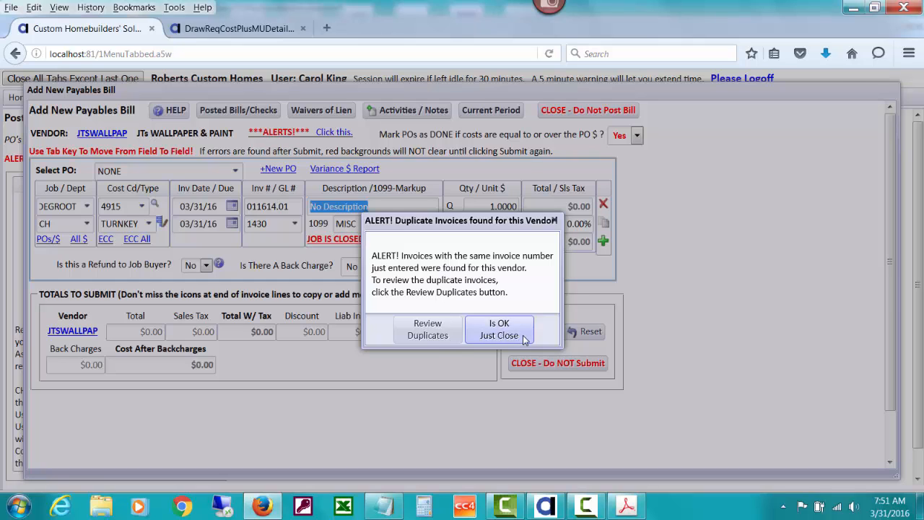
pyautogui.click(499, 330)
pyautogui.click(294, 207)
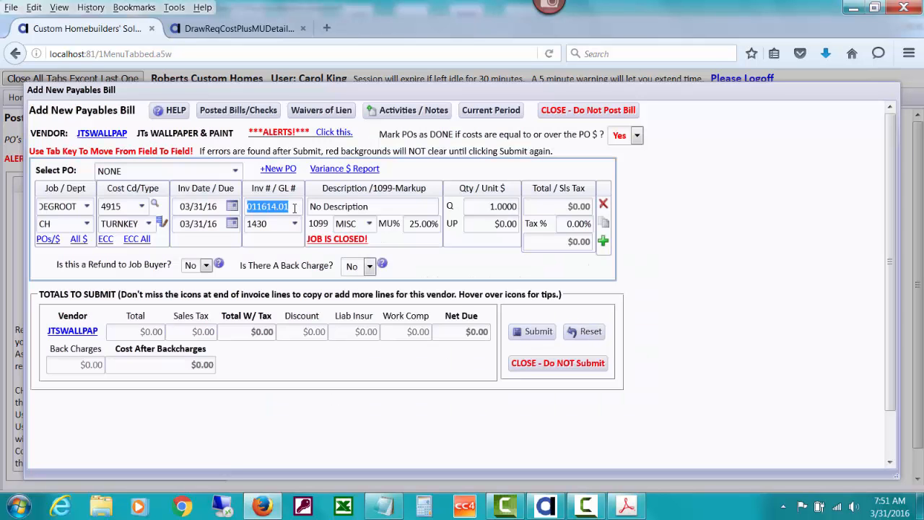
pyautogui.click(294, 207)
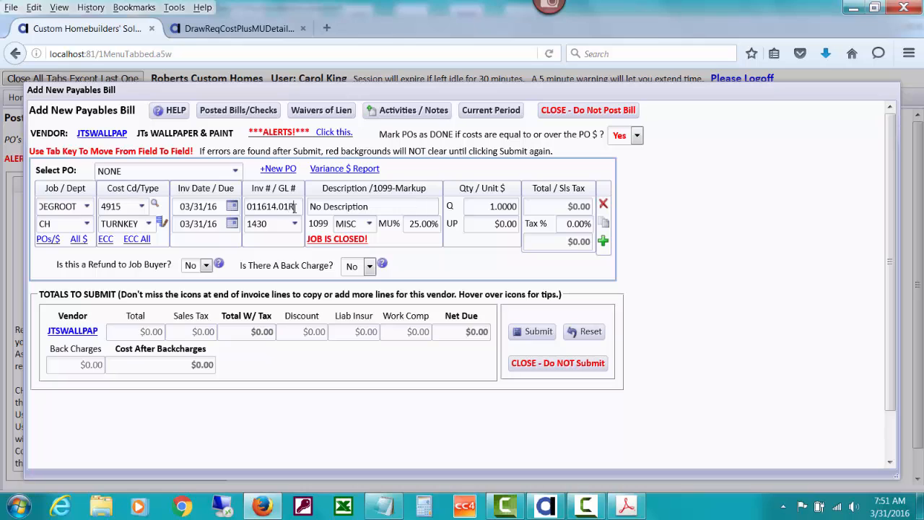
pyautogui.write('R')
pyautogui.press('Tab')
# Enter JTs-ReverseExtrasNotPaid as the bill's description, checking the original wording in the PDF.
pyautogui.click(310, 205)
pyautogui.write('JT')
pyautogui.hotkey('shift', 'End')
pyautogui.press('Delete')
pyautogui.write('s-Reverse')
pyautogui.click(626, 507)
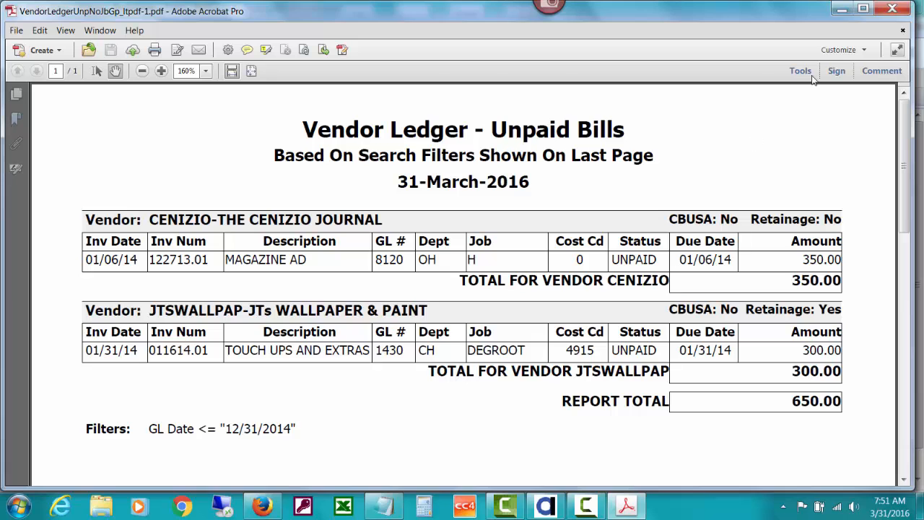
pyautogui.click(843, 14)
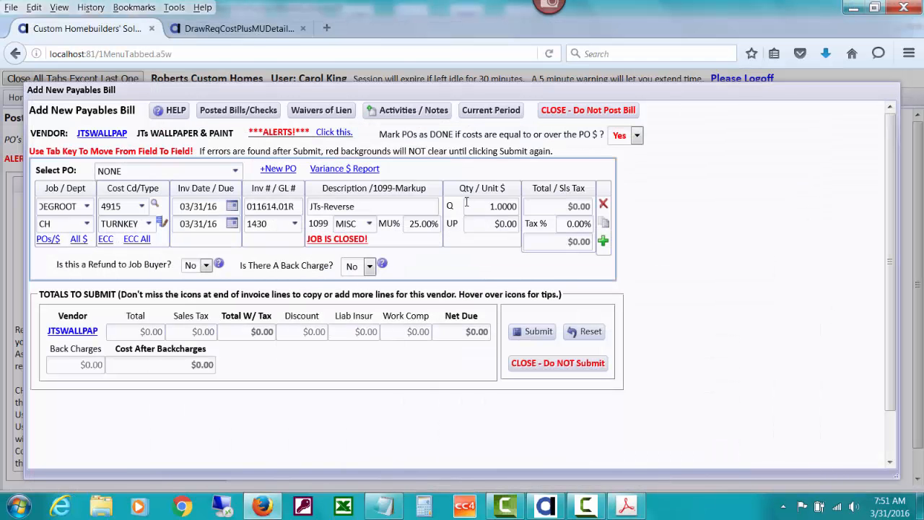
pyautogui.write('ExtrasNotPaid')
# Check the original JTSWALLPAP amount in the PDF and set the reversing bill's unit price to -300.
pyautogui.click(625, 508)
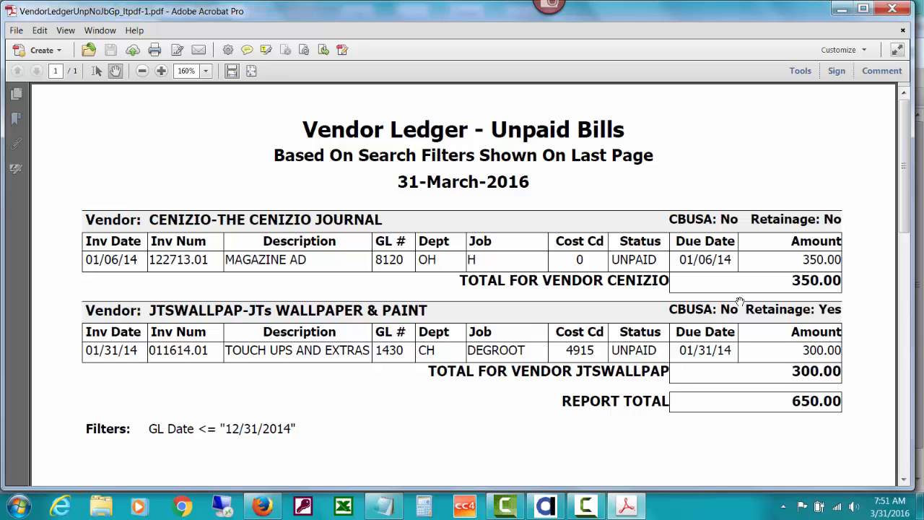
pyautogui.click(842, 9)
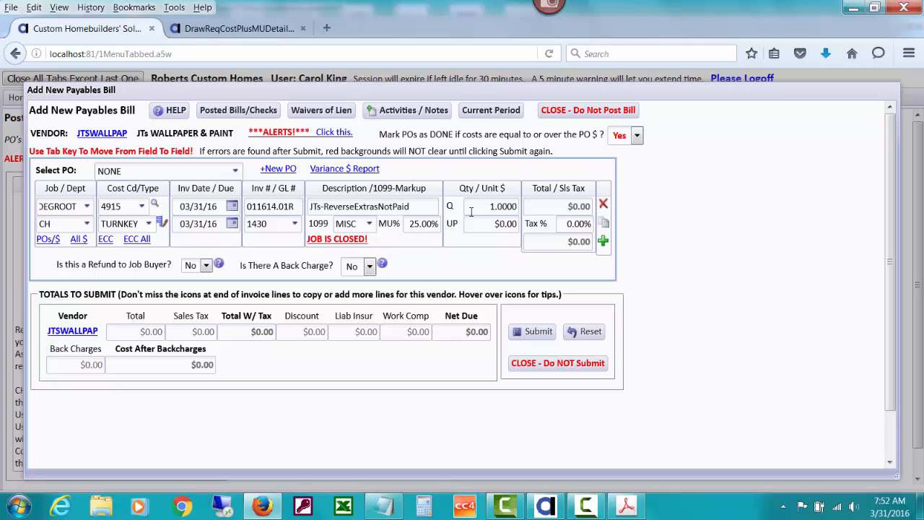
pyautogui.click(626, 506)
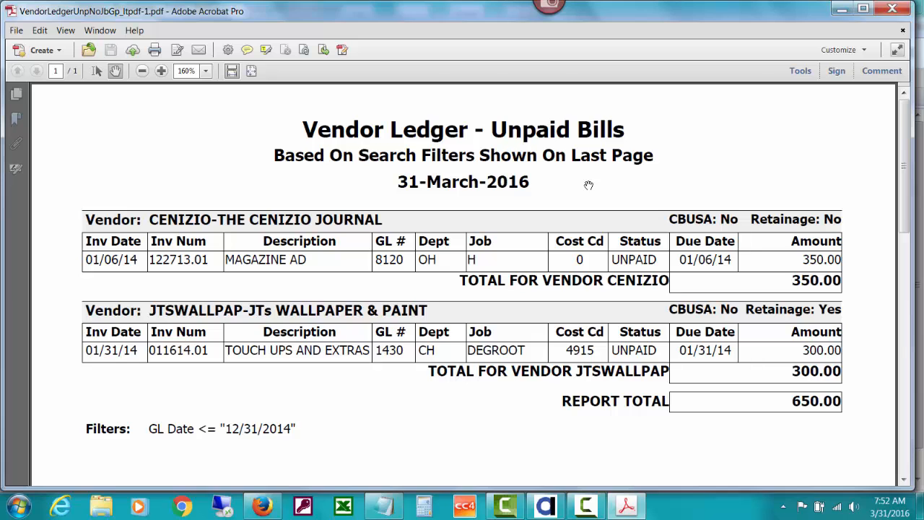
pyautogui.click(840, 9)
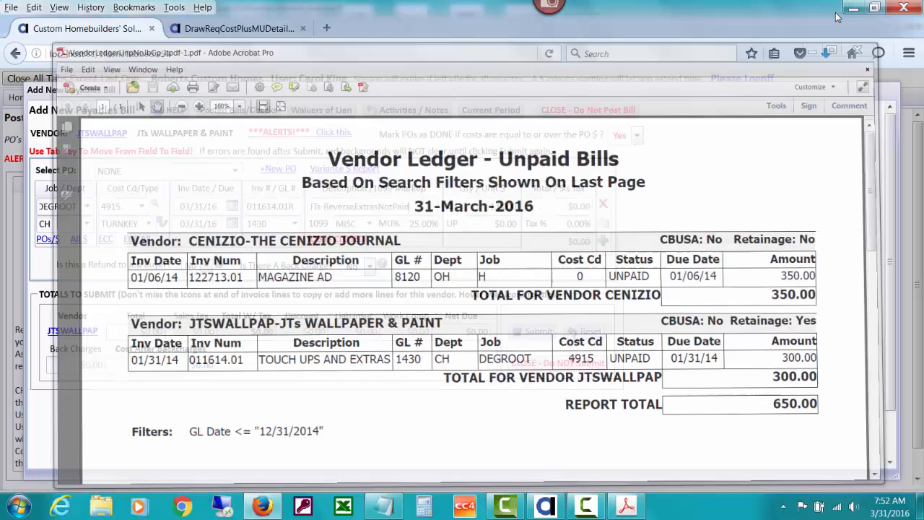
pyautogui.click(489, 221)
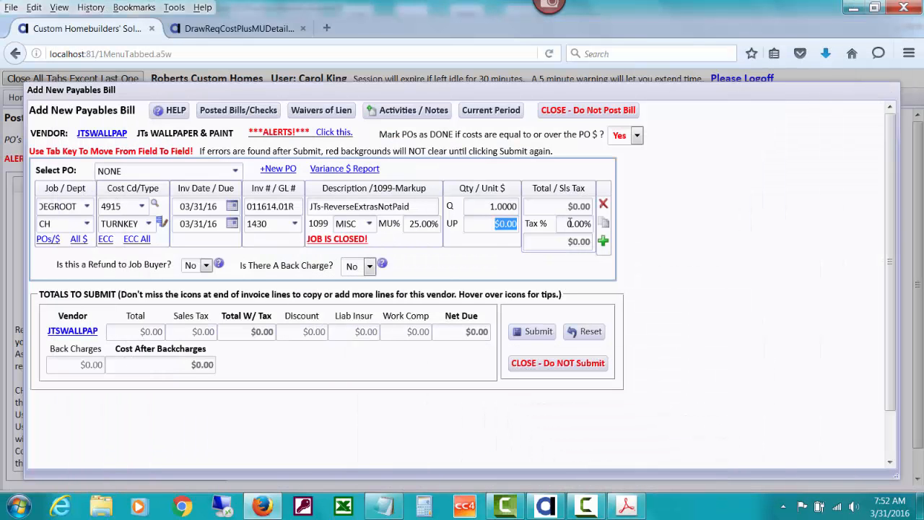
pyautogui.write('-300')
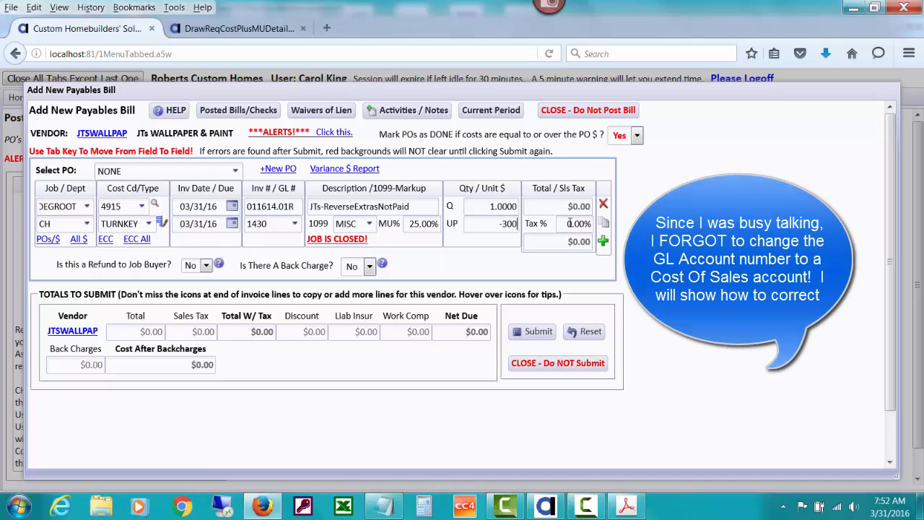
pyautogui.click(570, 223)
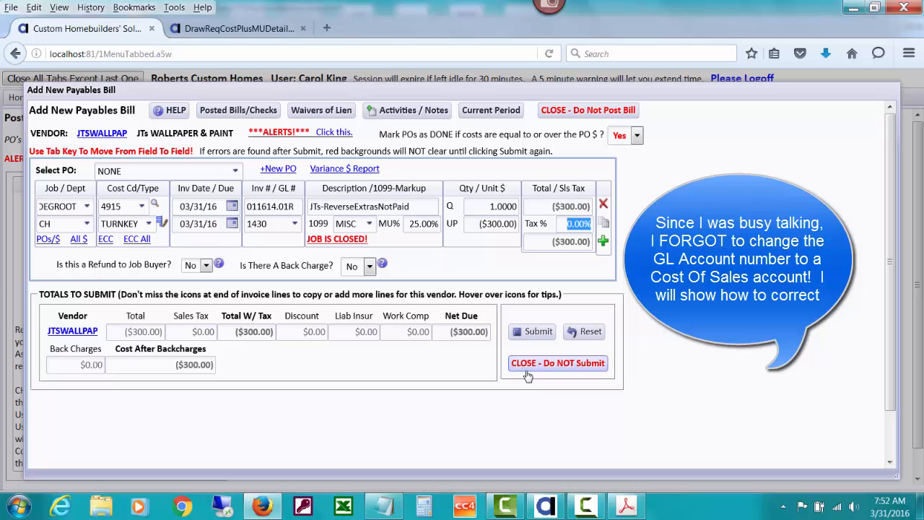
# Submit the reversing bill, continue past the budget alerts, and post it as unpaid to pay later.
pyautogui.click(532, 332)
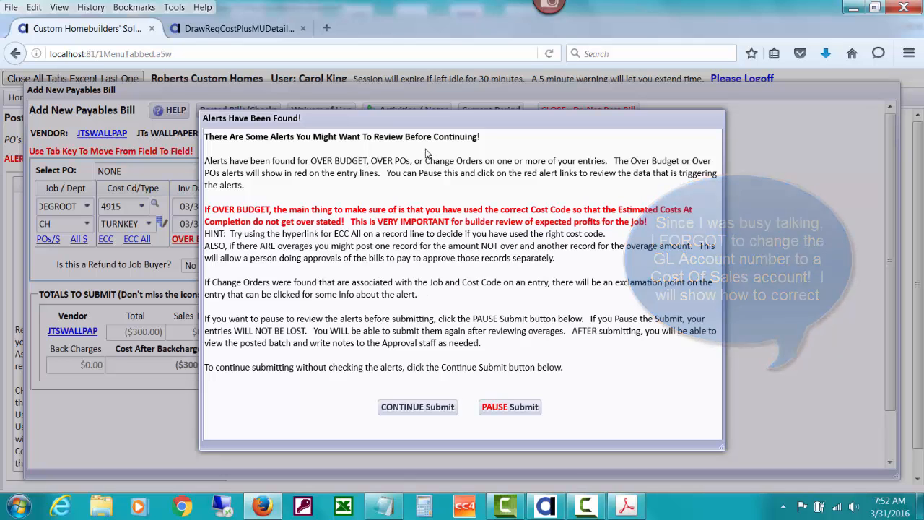
pyautogui.moveTo(423, 127); pyautogui.dragTo(503, 135)
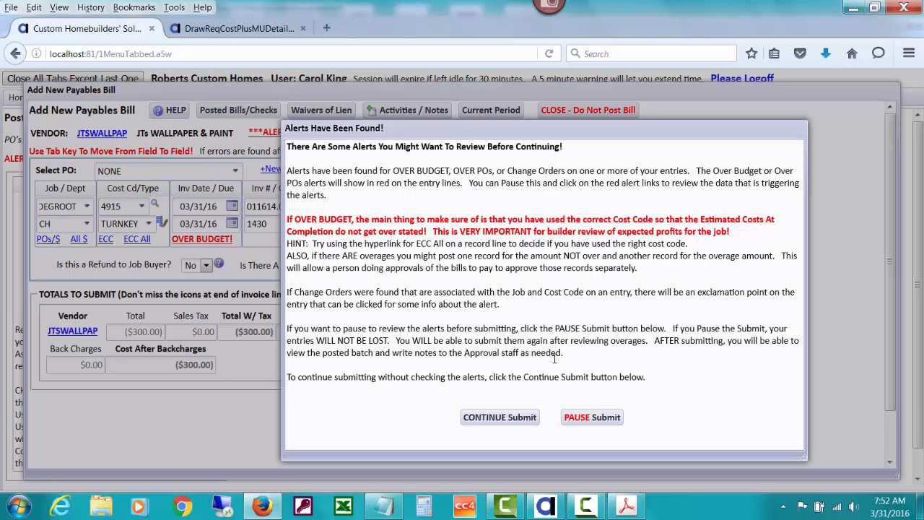
pyautogui.click(529, 418)
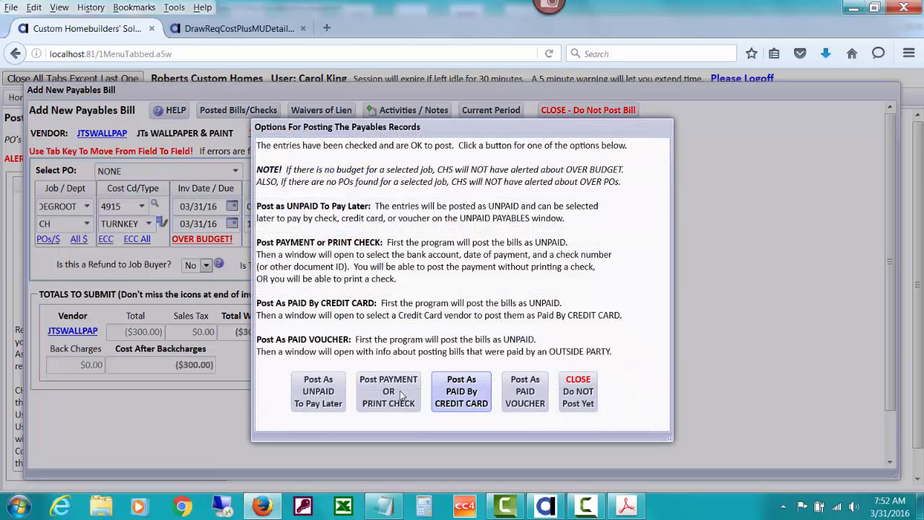
pyautogui.click(333, 398)
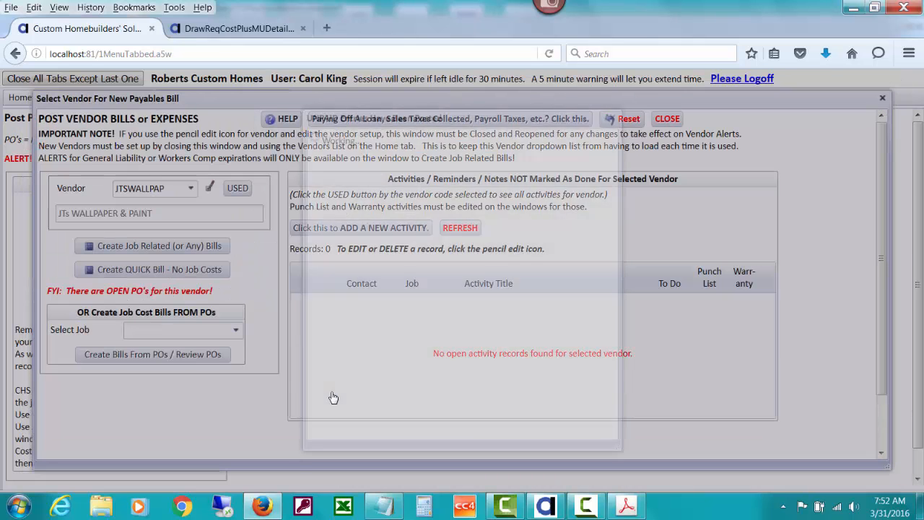
# Close the posting confirmation and the vendor bill window, then switch to the Unpaid Payables menu.
pyautogui.click(412, 350)
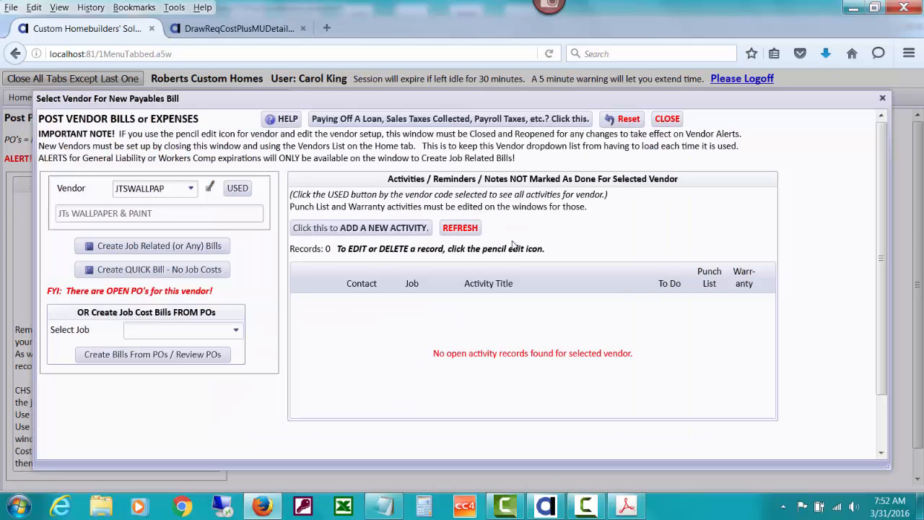
pyautogui.click(665, 121)
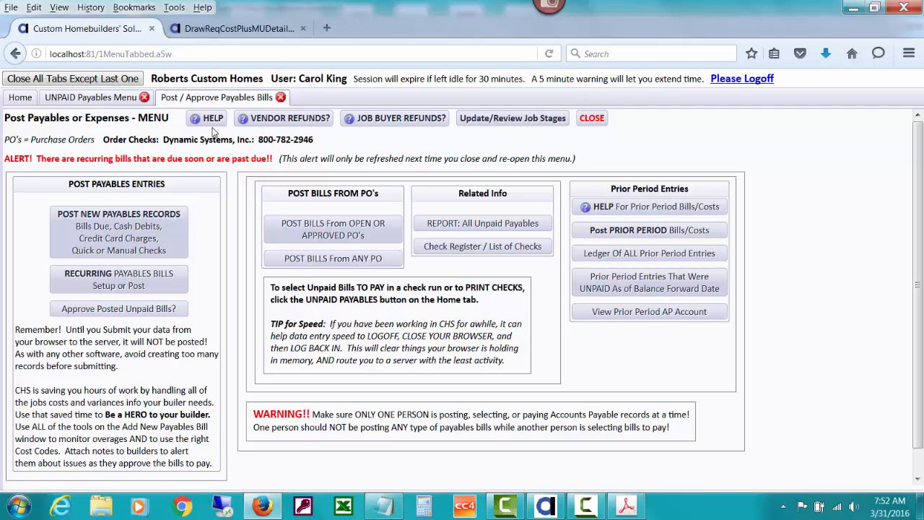
pyautogui.click(116, 100)
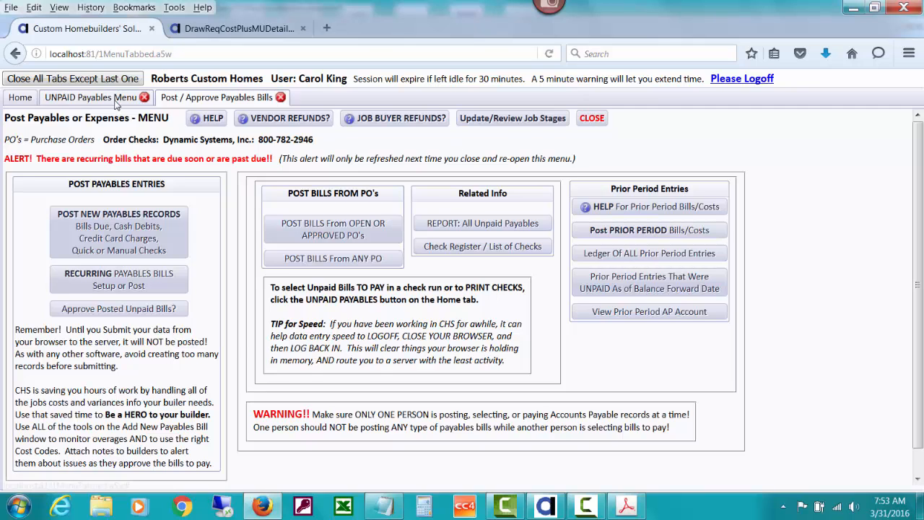
# Open all unpaid payables and mark both CENIZIO records, $350.00 and ($350.00), to pay.
pyautogui.click(132, 267)
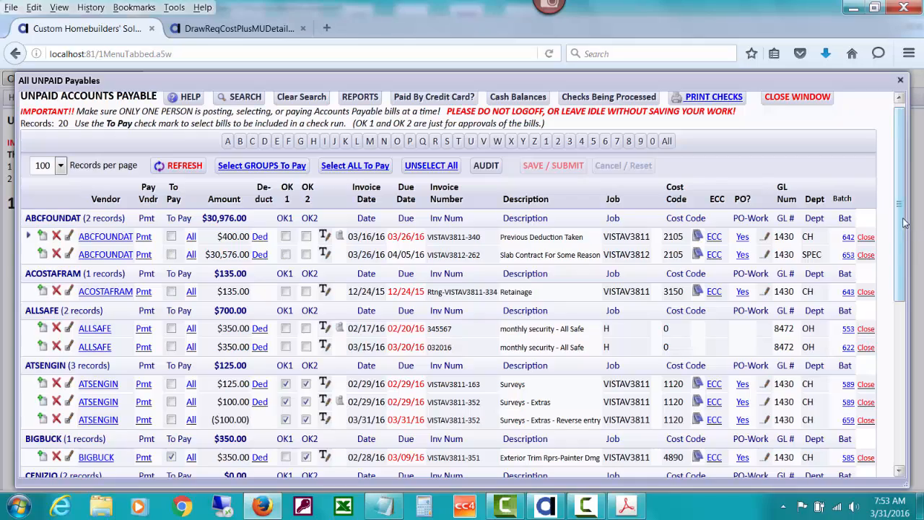
pyautogui.moveTo(904, 225); pyautogui.dragTo(904, 342)
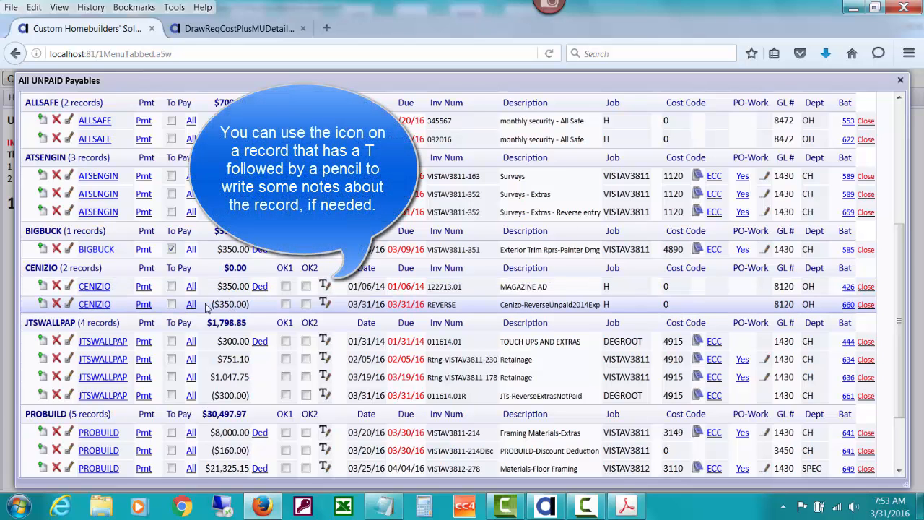
pyautogui.click(172, 287)
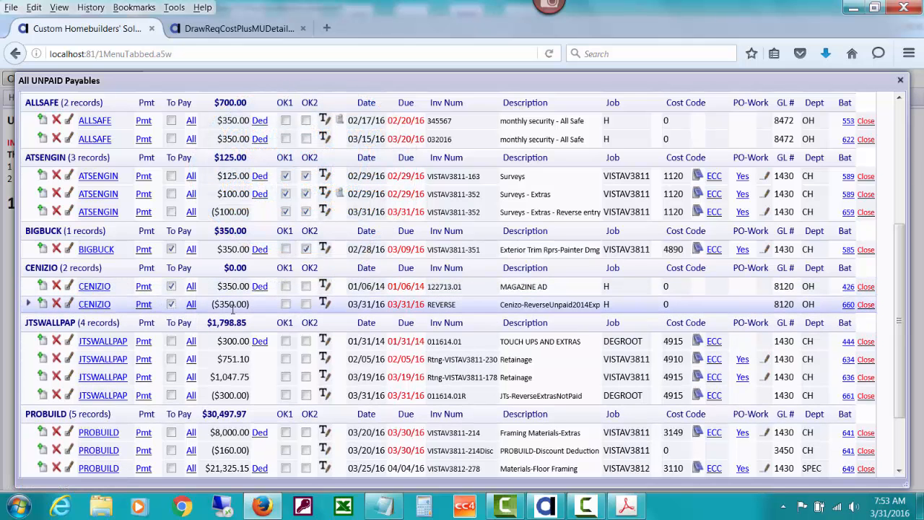
# Start a check payment for the CENIZIO records marked to pay and enter 1.033116 as the beginning check number.
pyautogui.click(143, 286)
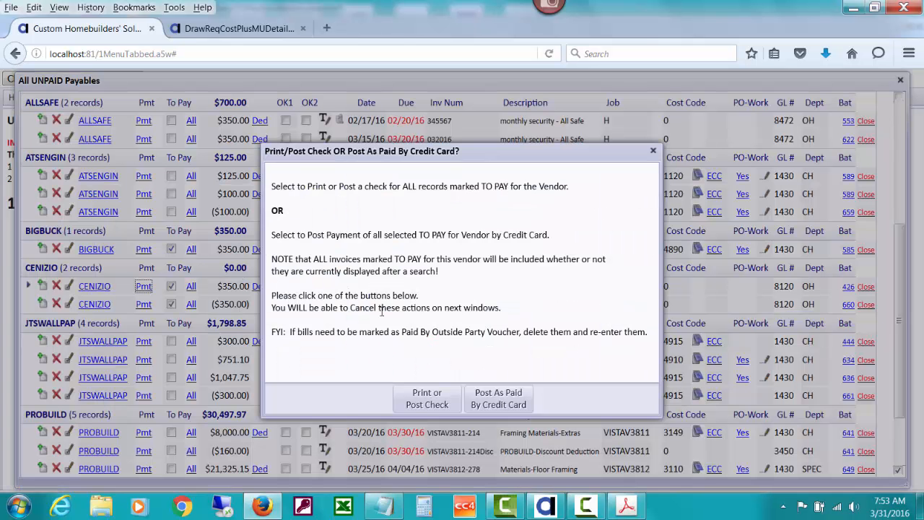
pyautogui.click(443, 402)
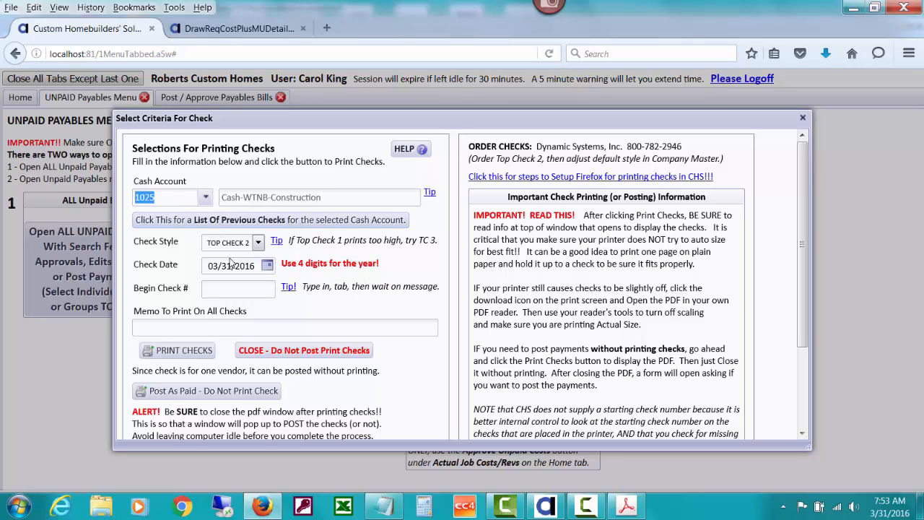
pyautogui.click(233, 289)
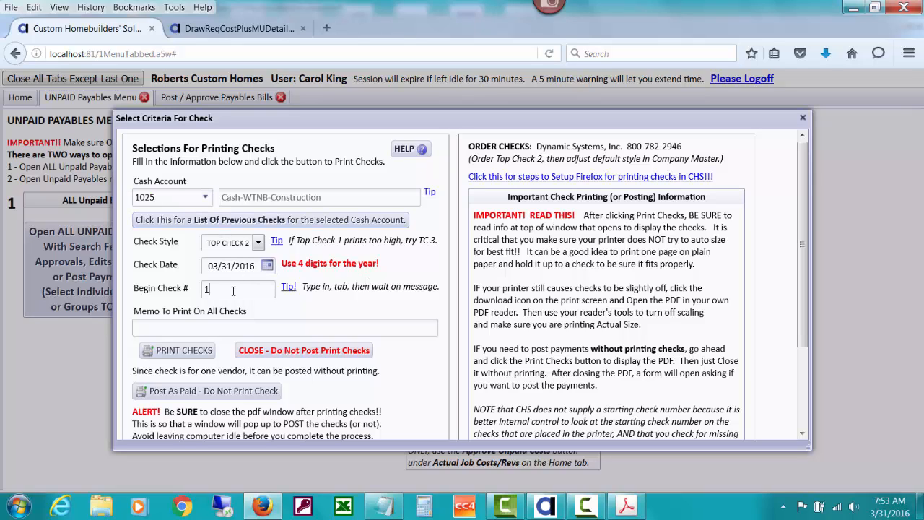
pyautogui.write('1.033116')
pyautogui.press('Tab')
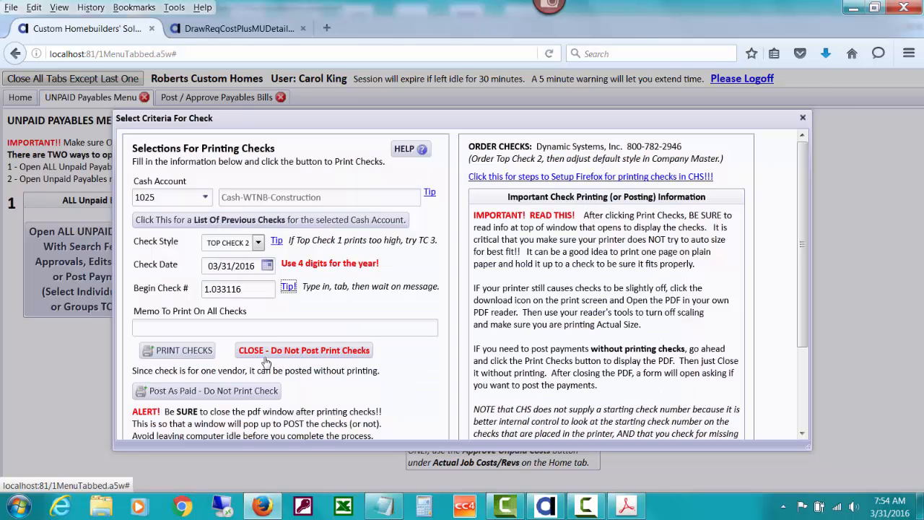
# Post the CENIZIO check as paid without printing it, and close the posting confirmation.
pyautogui.click(262, 390)
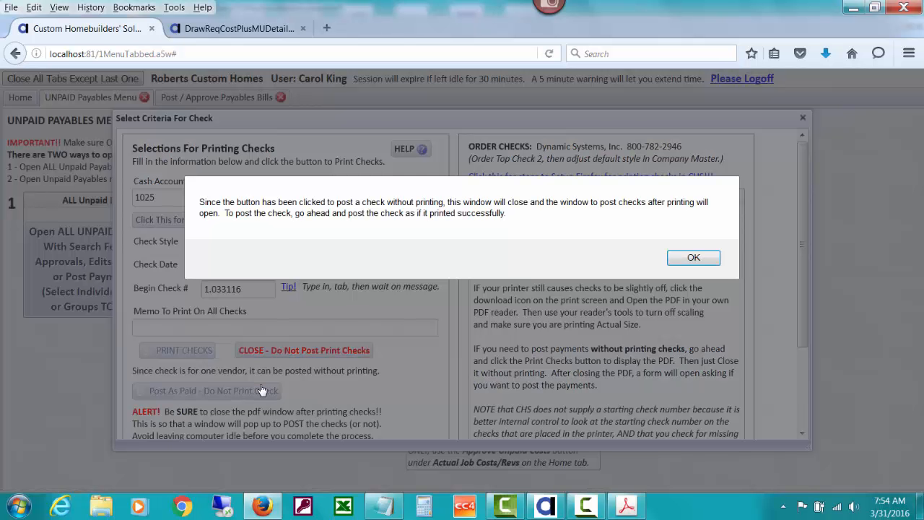
pyautogui.click(691, 259)
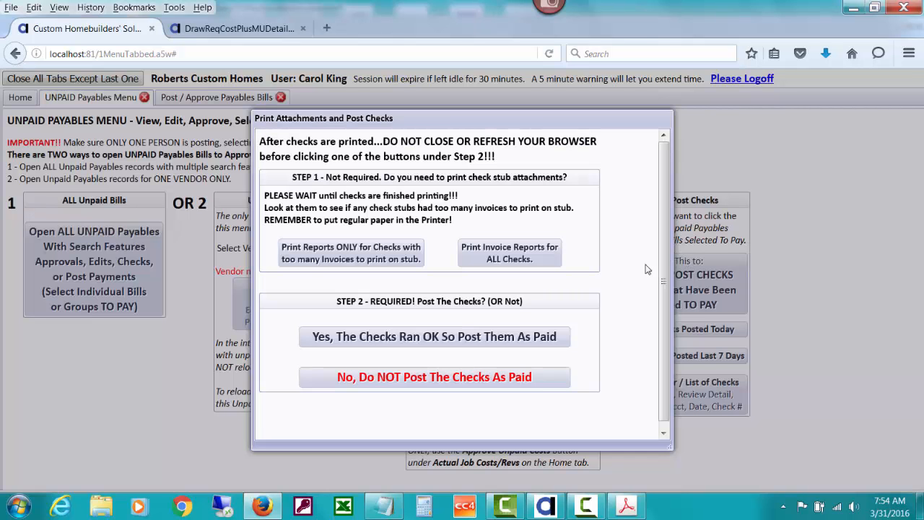
pyautogui.click(524, 338)
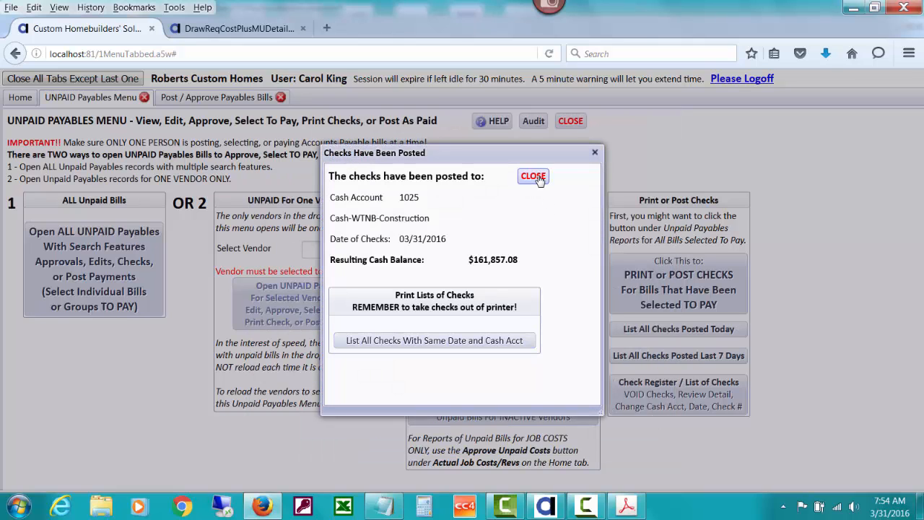
pyautogui.click(535, 177)
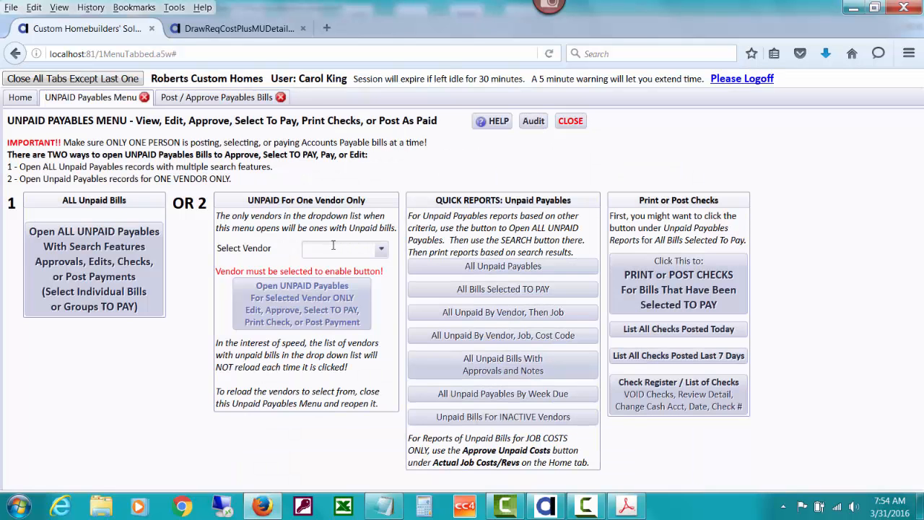
# Check the unpaid bills for vendor CENIZIO only, and close the list.
pyautogui.click(333, 248)
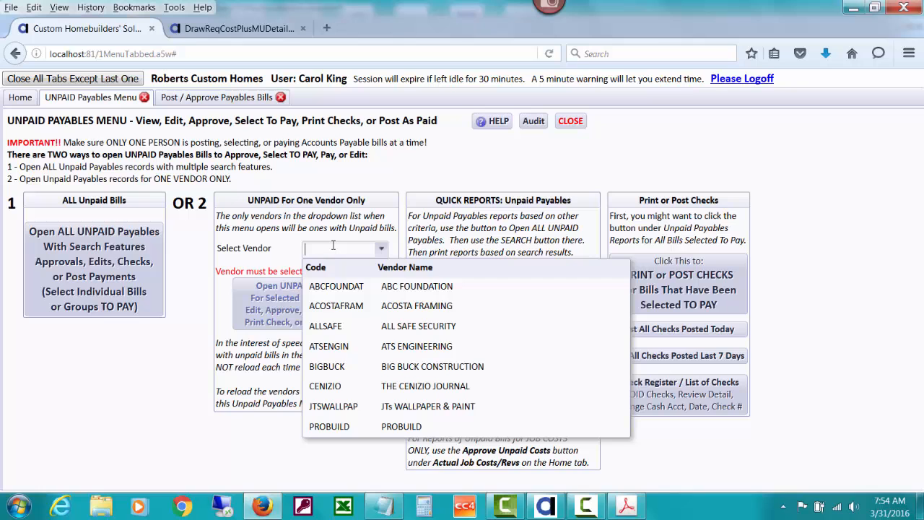
pyautogui.click(361, 388)
pyautogui.click(336, 325)
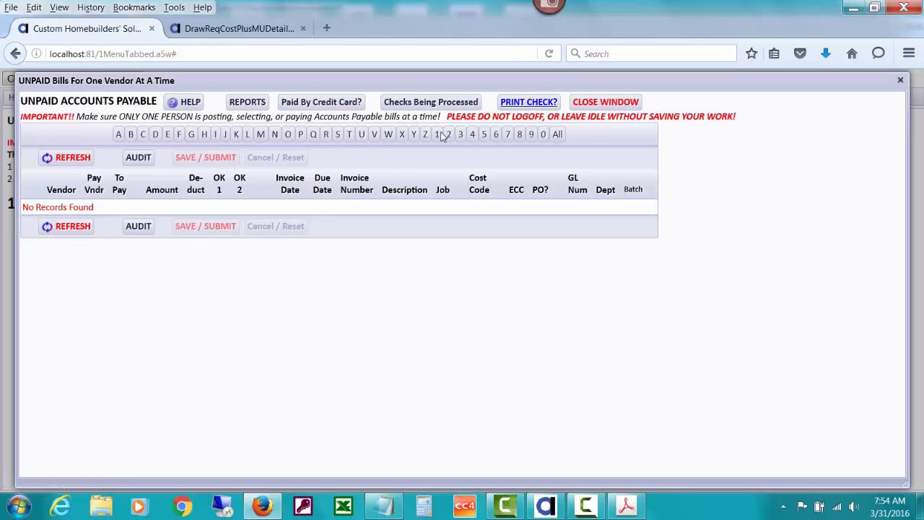
pyautogui.click(587, 103)
# Switch the selected vendor to JTSWALLPAP and open the unpaid payables for that vendor only.
pyautogui.click(337, 249)
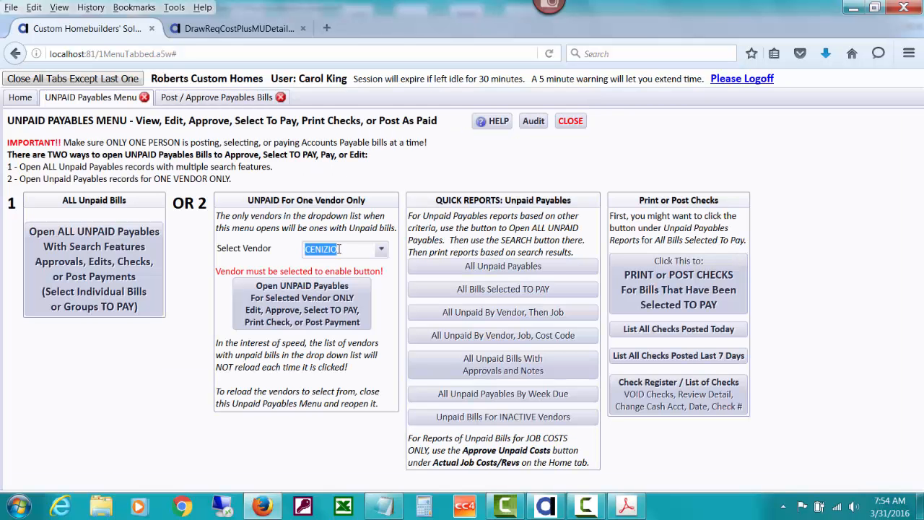
pyautogui.moveTo(302, 248); pyautogui.dragTo(364, 247)
pyautogui.click(364, 248)
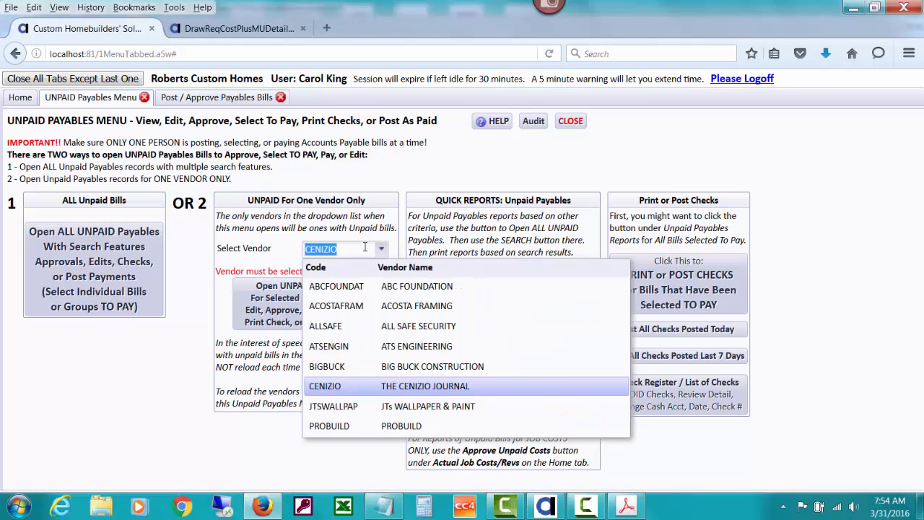
pyautogui.write('jt')
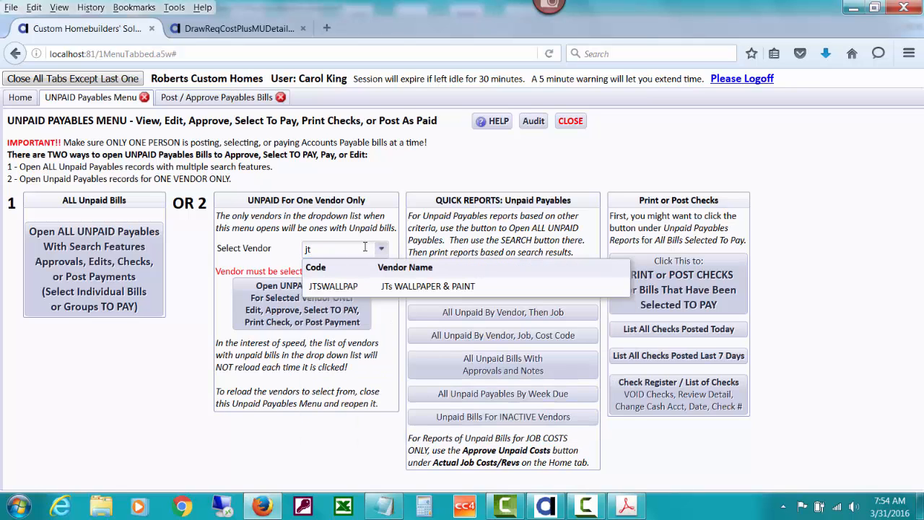
pyautogui.click(376, 284)
pyautogui.click(353, 308)
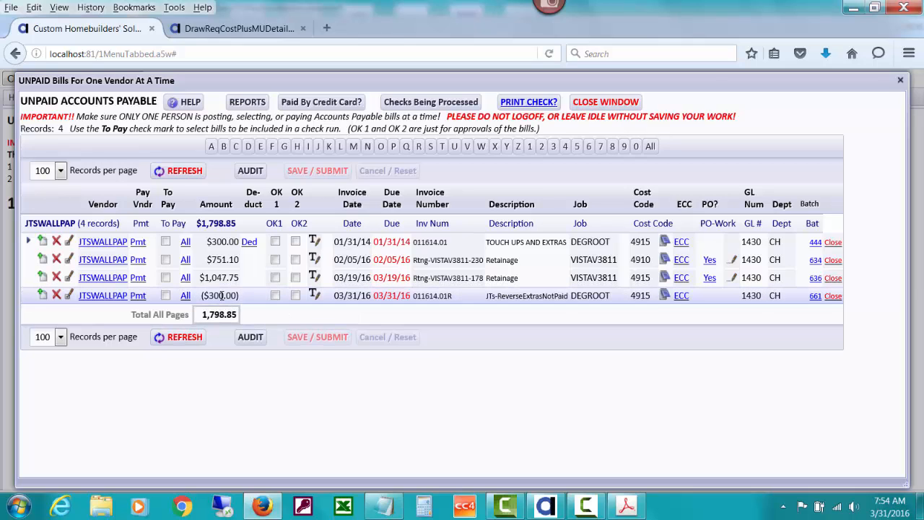
# Mark the $300.00 JTSWALLPAP bill and its ($300.00) reversal to pay, without deducting retainage.
pyautogui.click(165, 241)
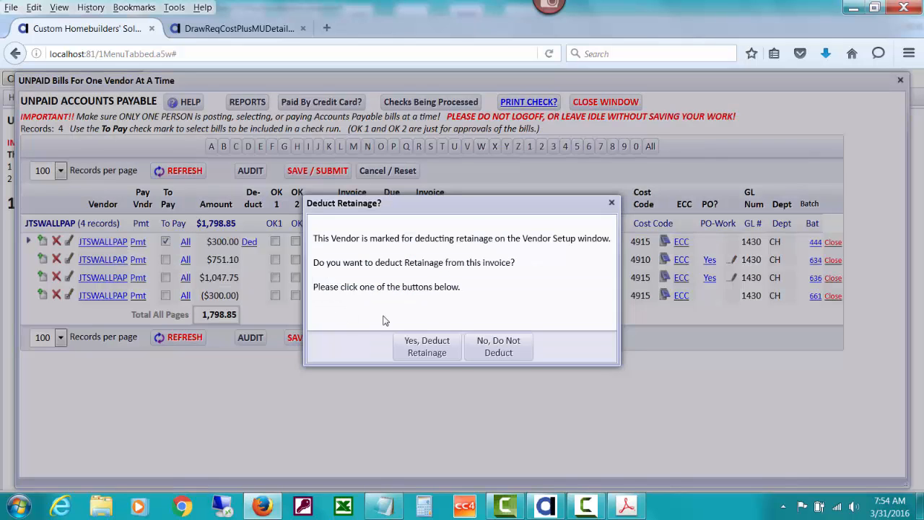
pyautogui.click(492, 346)
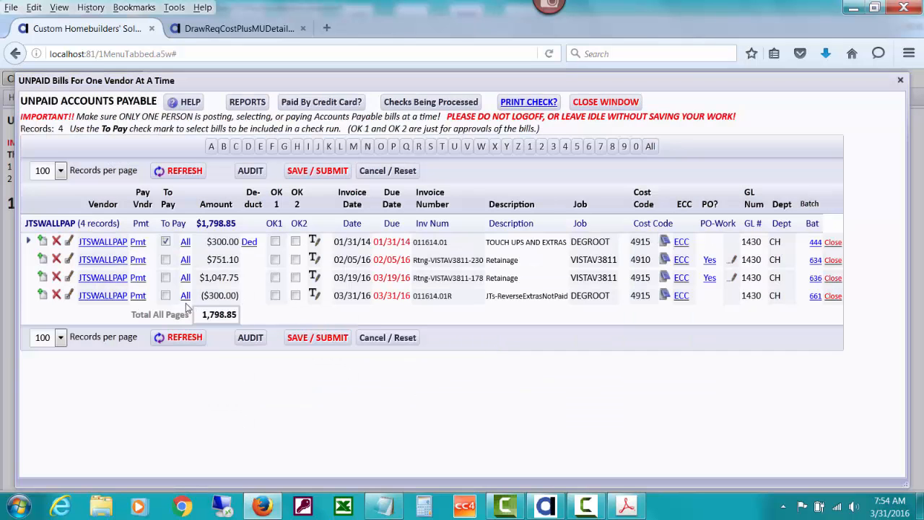
pyautogui.click(166, 296)
# Start a check payment for the marked JTSWALLPAP records and enter 2.033116 as the beginning check number.
pyautogui.click(138, 241)
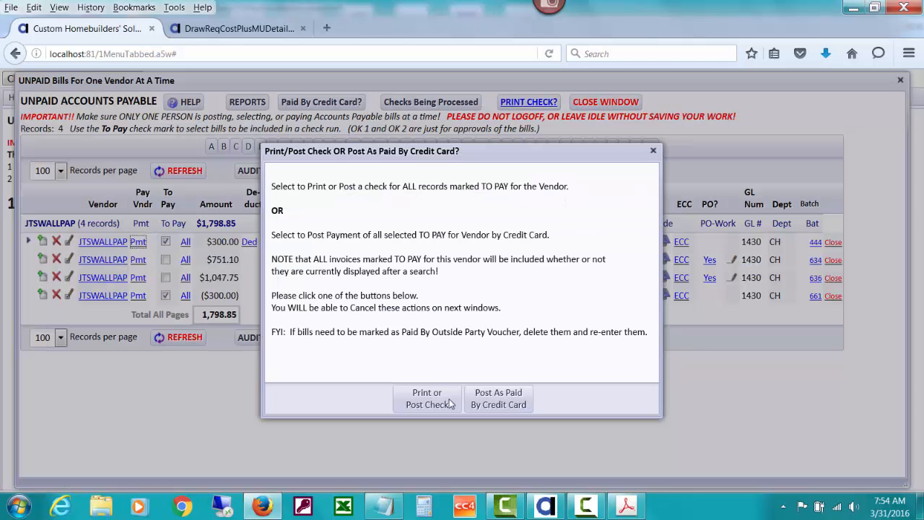
pyautogui.click(427, 399)
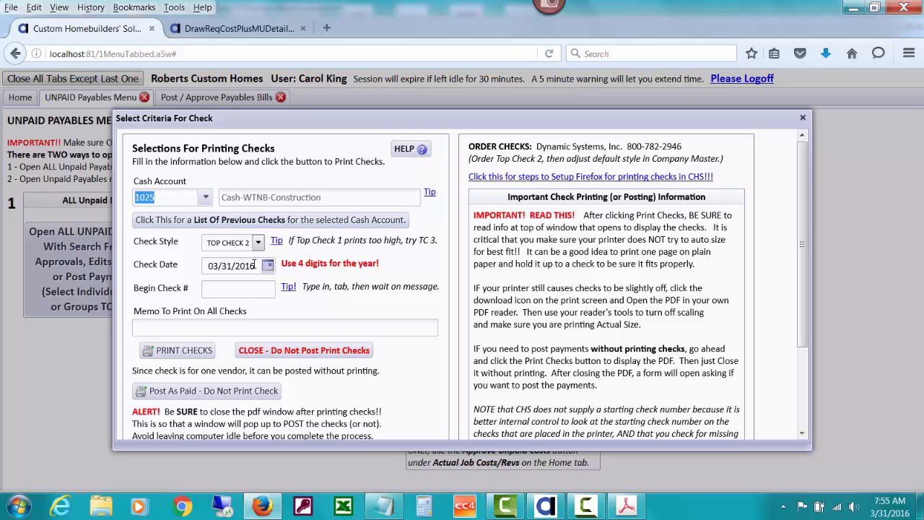
pyautogui.click(233, 289)
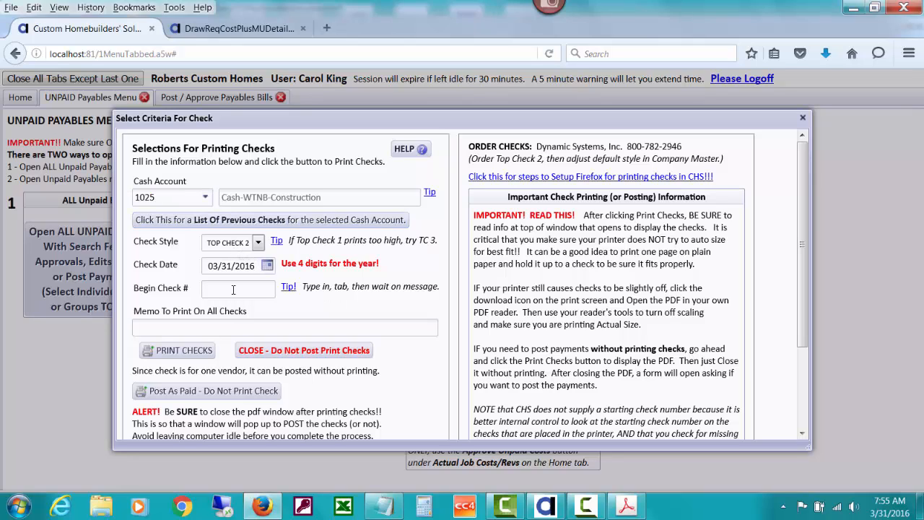
pyautogui.write('2.033116')
pyautogui.press('Tab')
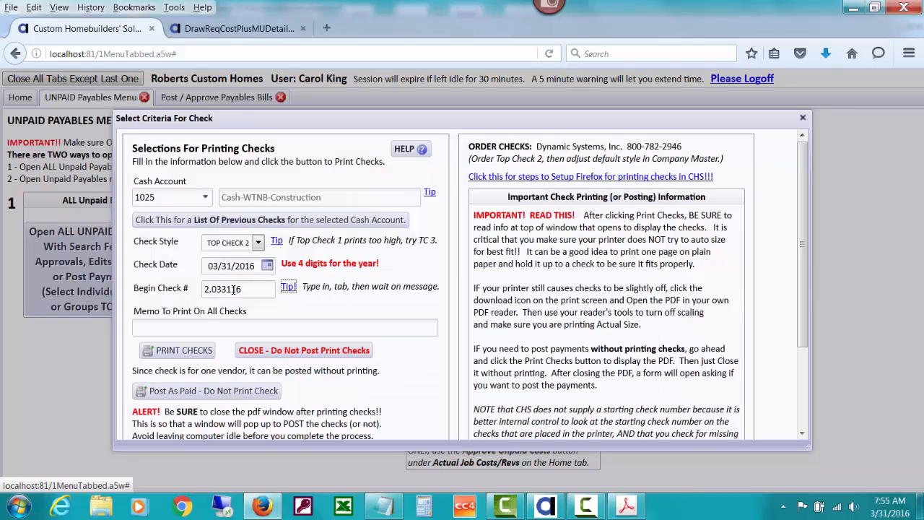
# Post the JTSWALLPAP check as paid without printing it, and close the posting confirmation.
pyautogui.click(223, 390)
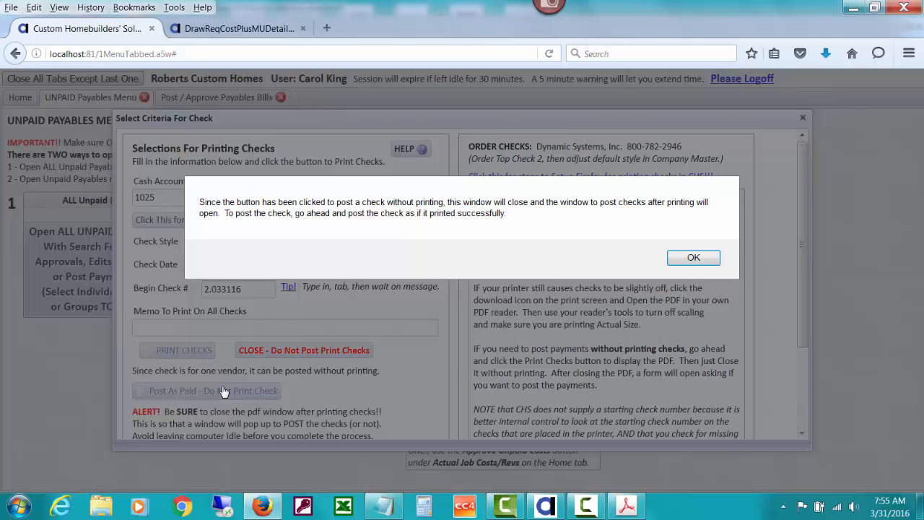
pyautogui.click(693, 257)
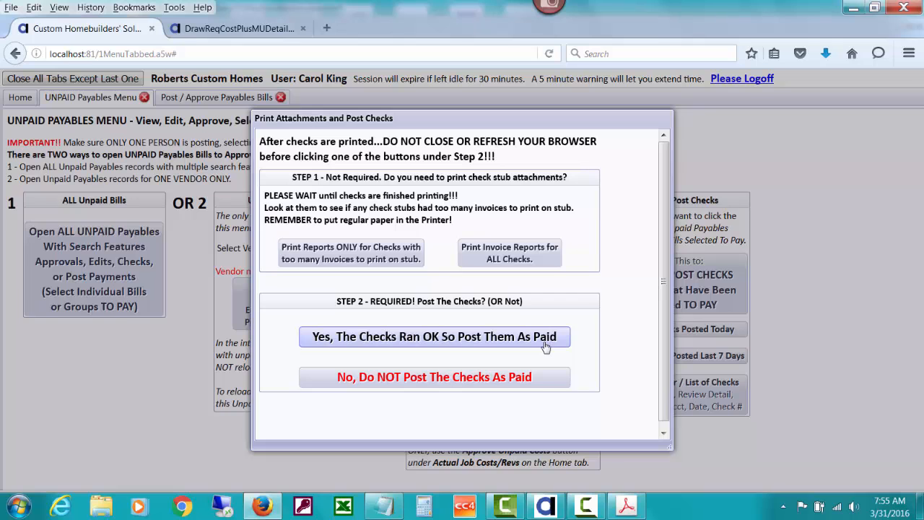
pyautogui.click(532, 339)
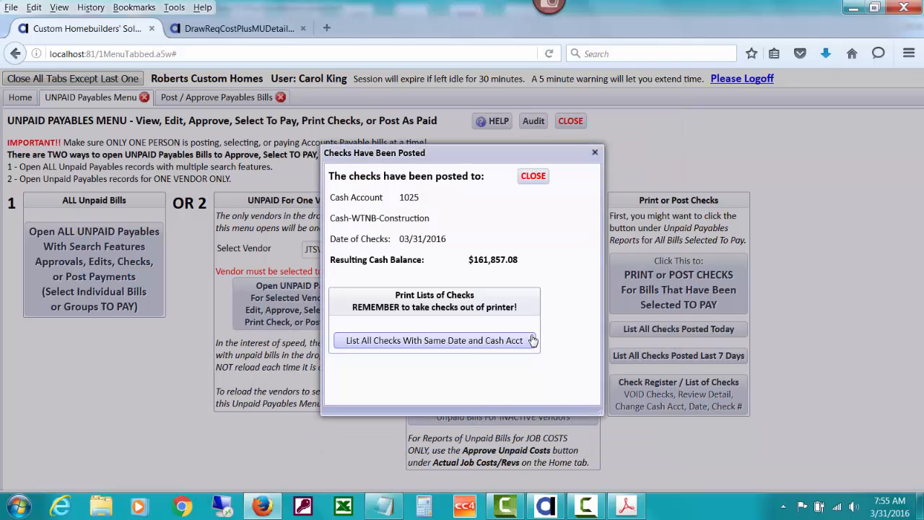
pyautogui.click(527, 176)
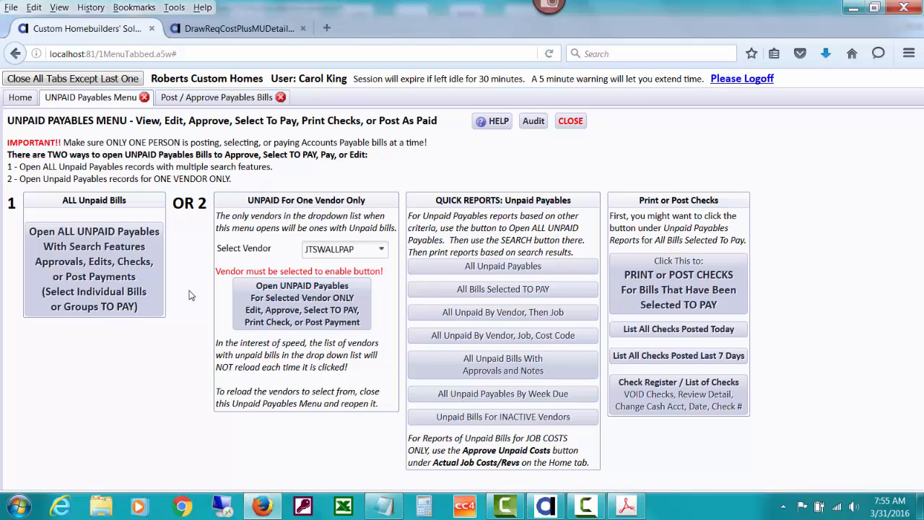
# Review the remaining unpaid JTSWALLPAP bills, and close the list and the Unpaid Payables menu.
pyautogui.click(304, 299)
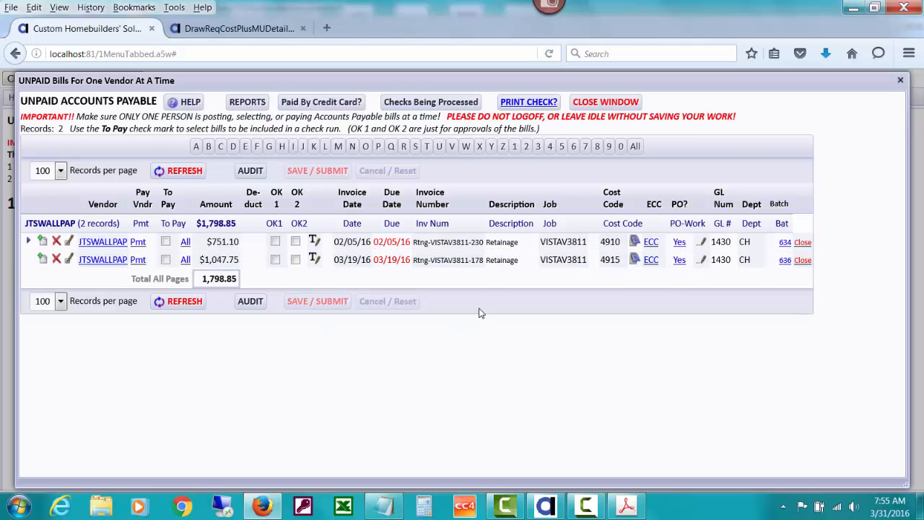
pyautogui.click(596, 105)
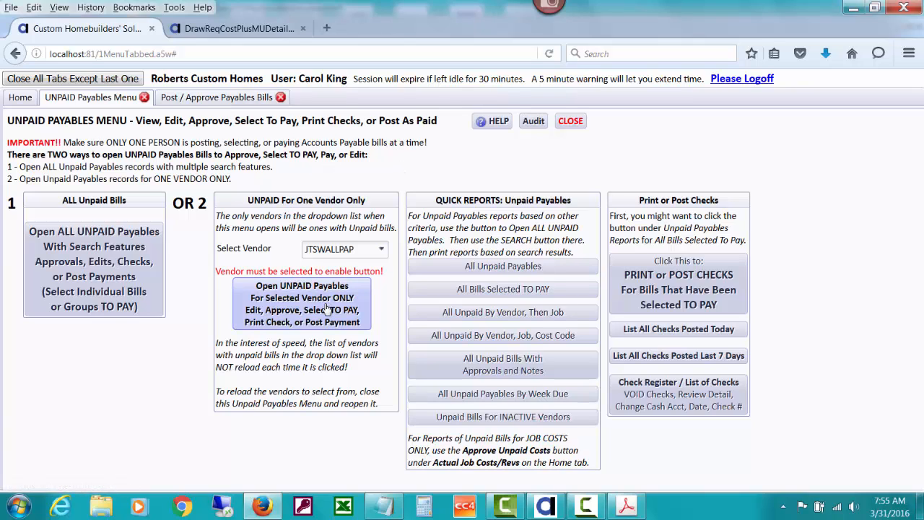
pyautogui.click(570, 122)
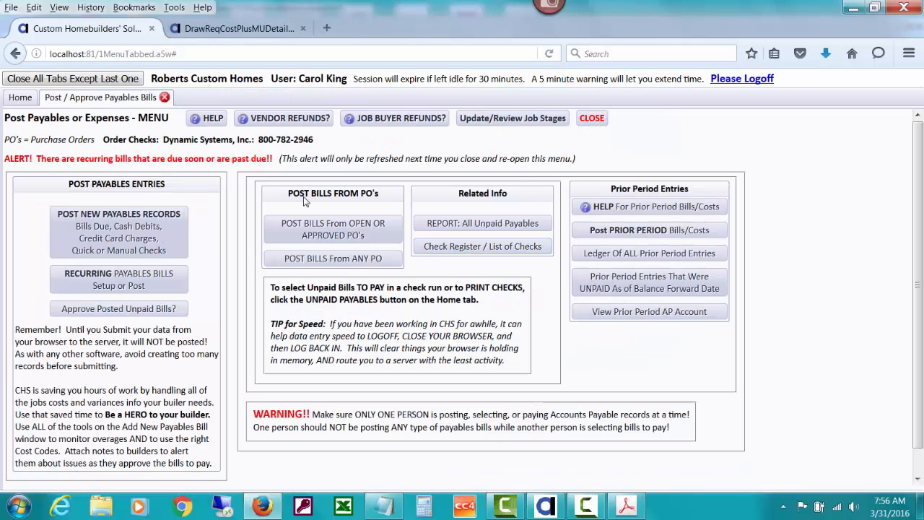
# Open the vendor transactions ledger for vendor JTSWALLPAP and job DEGROOT, using the full GL date range 01/02/2004 to 03/31/2016.
pyautogui.click(22, 98)
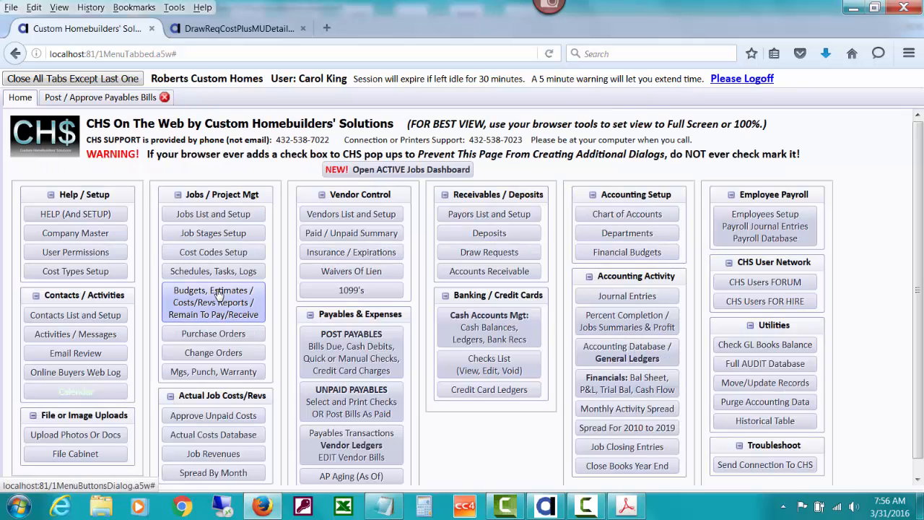
pyautogui.click(367, 439)
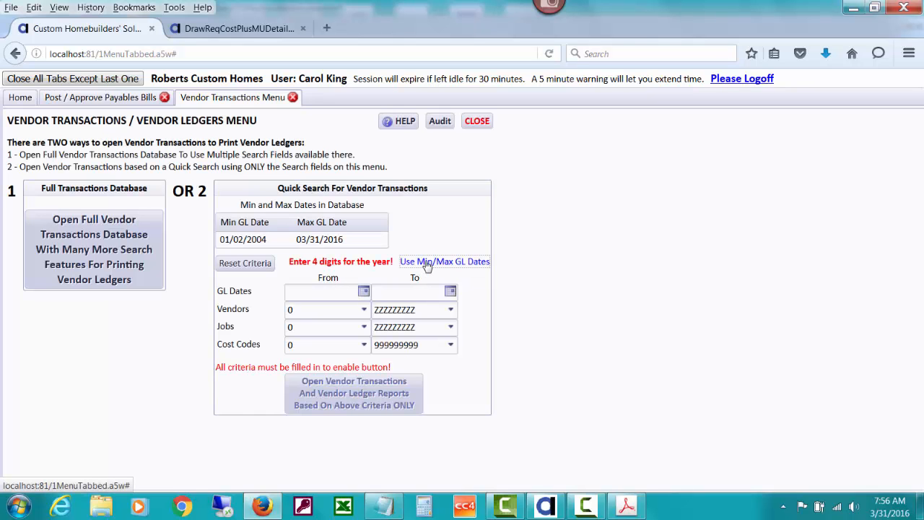
pyautogui.click(325, 308)
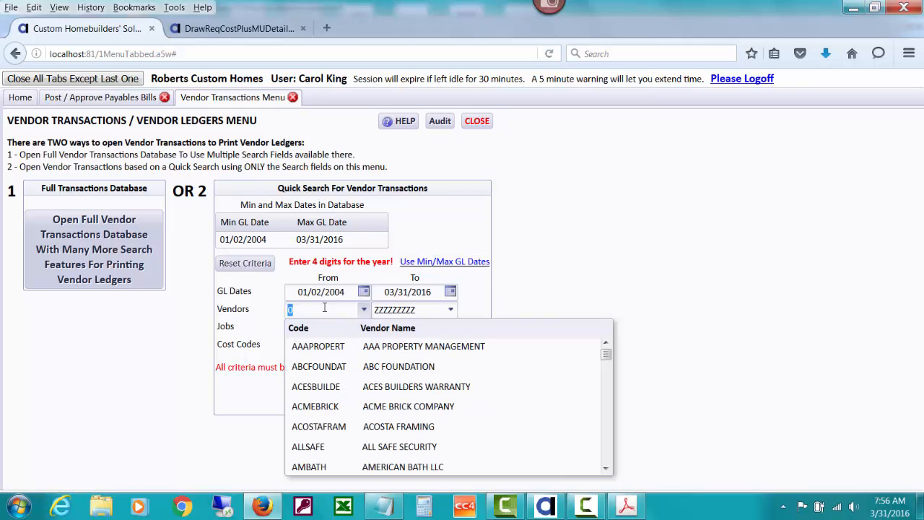
pyautogui.write('jt')
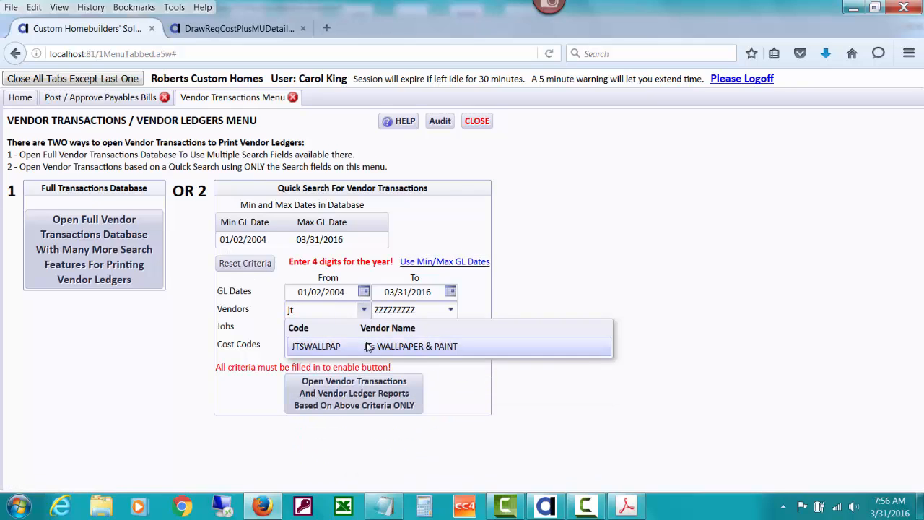
pyautogui.click(366, 345)
pyautogui.click(322, 327)
pyautogui.write('d')
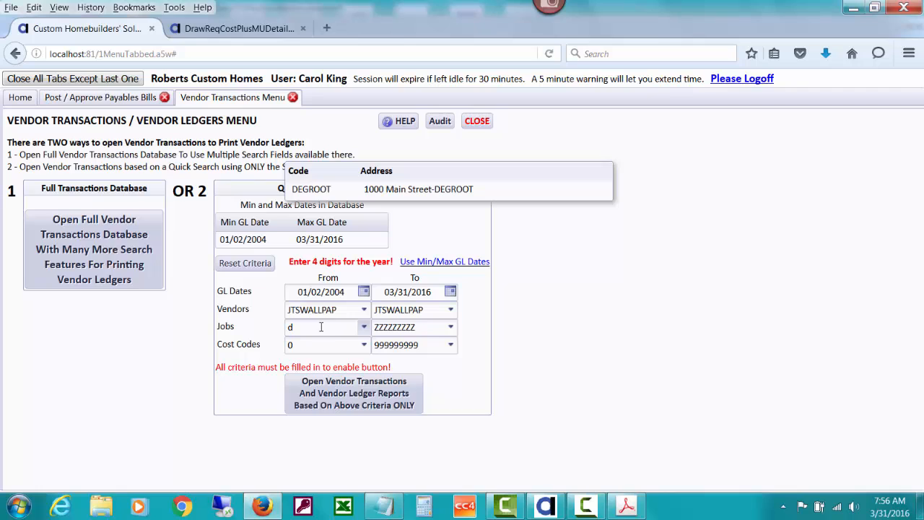
pyautogui.click(383, 191)
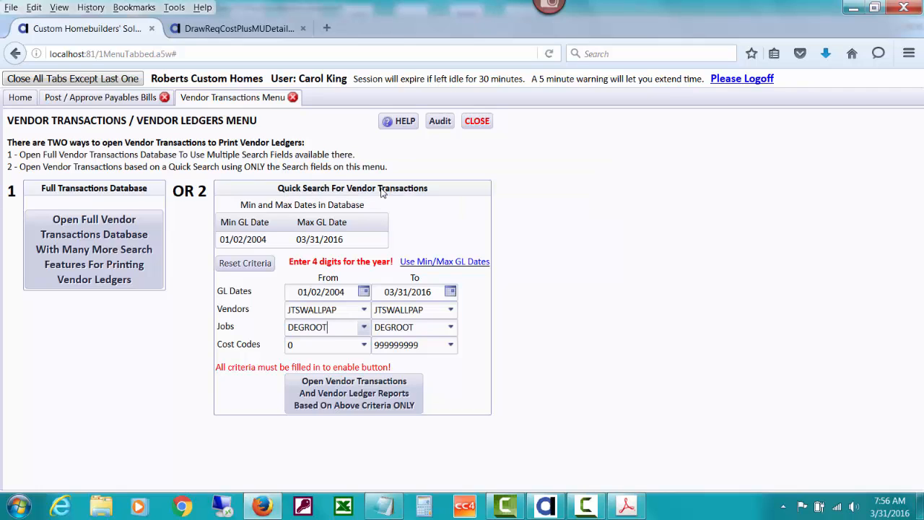
pyautogui.click(378, 390)
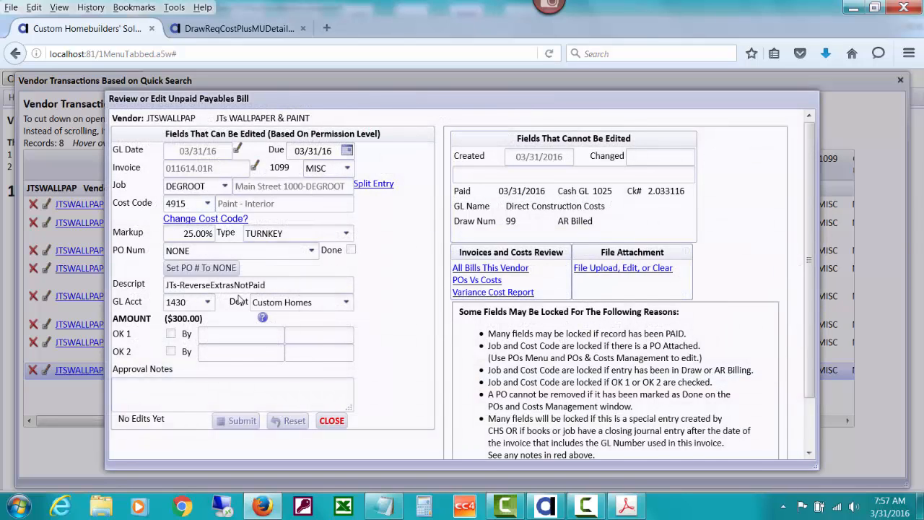
# Change the GL account of the ($300.00) reversing bill 011614.01R to 3600 Cost of Sales-Single Fam Homes, submit it, and close the ledger.
pyautogui.click(199, 302)
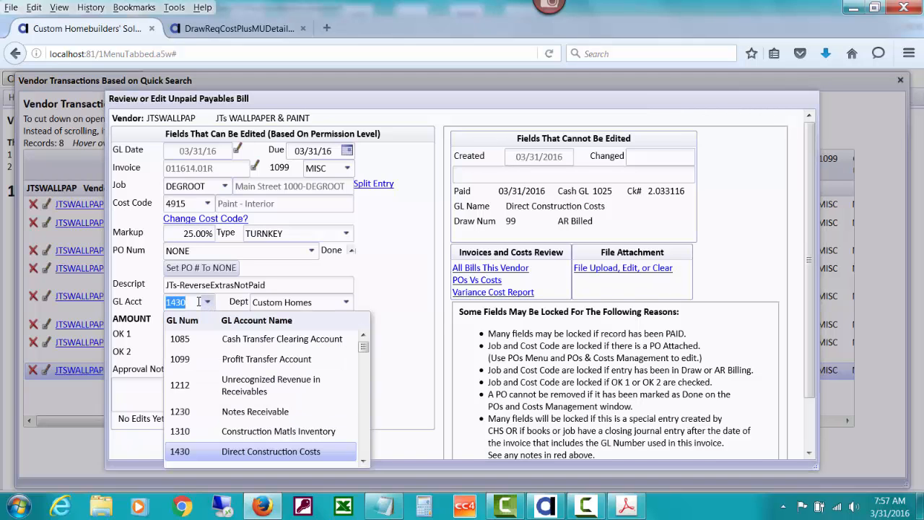
pyautogui.write('36')
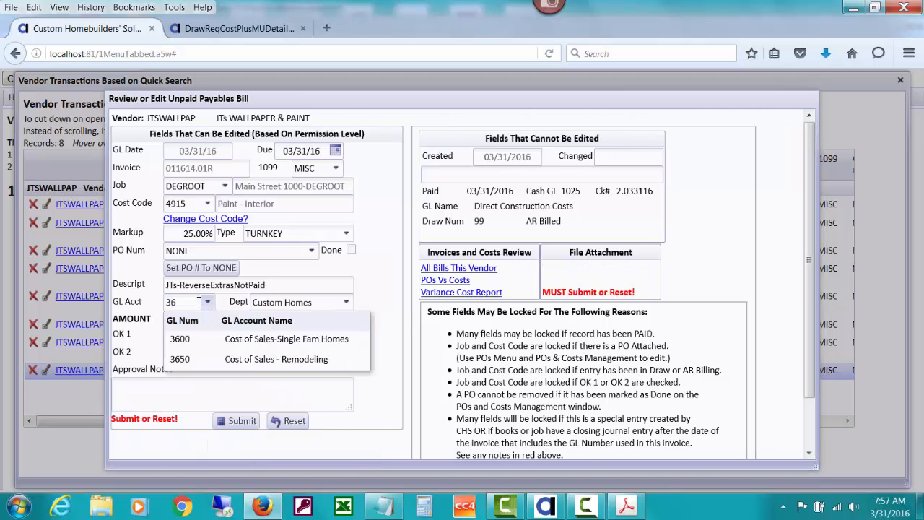
pyautogui.click(306, 342)
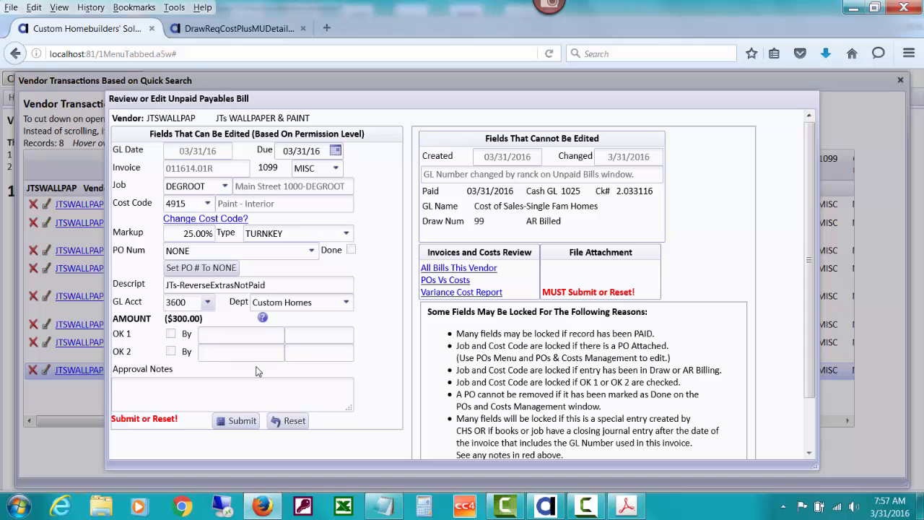
pyautogui.click(243, 421)
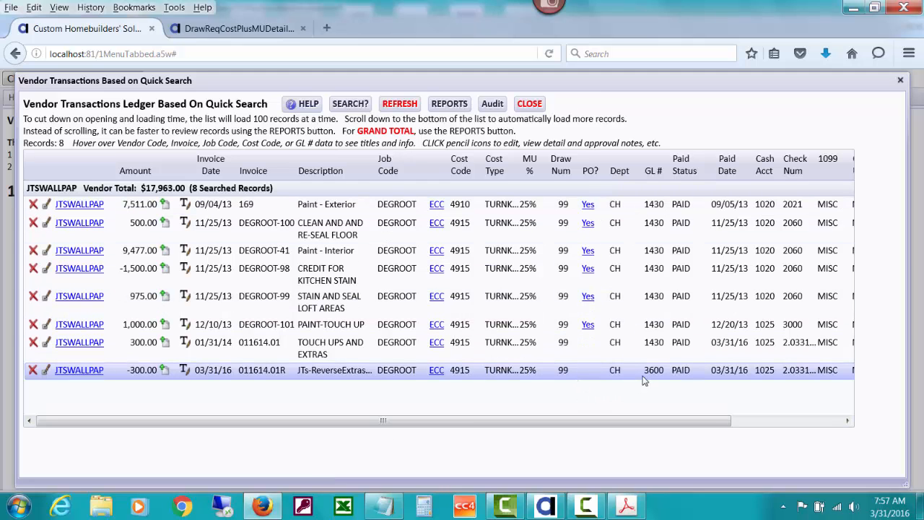
pyautogui.click(531, 105)
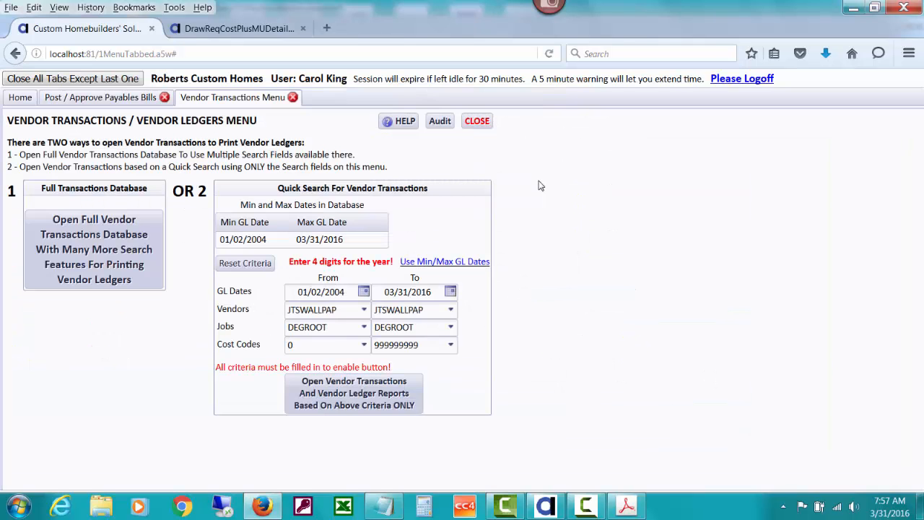